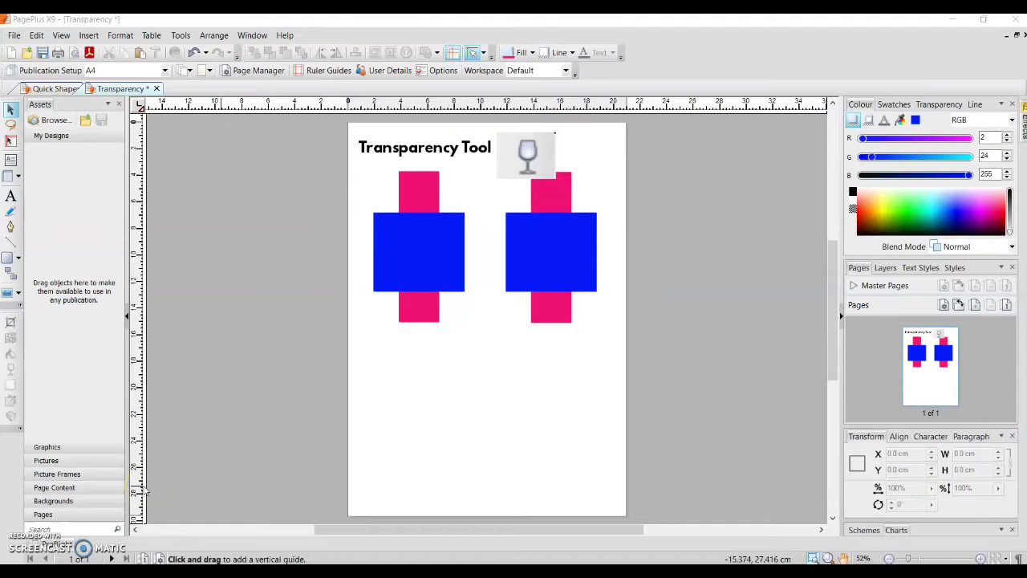
Send the left blue rectangle behind its pink bar and bring it back to the front.
left_click(406, 193)
left_click(406, 231)
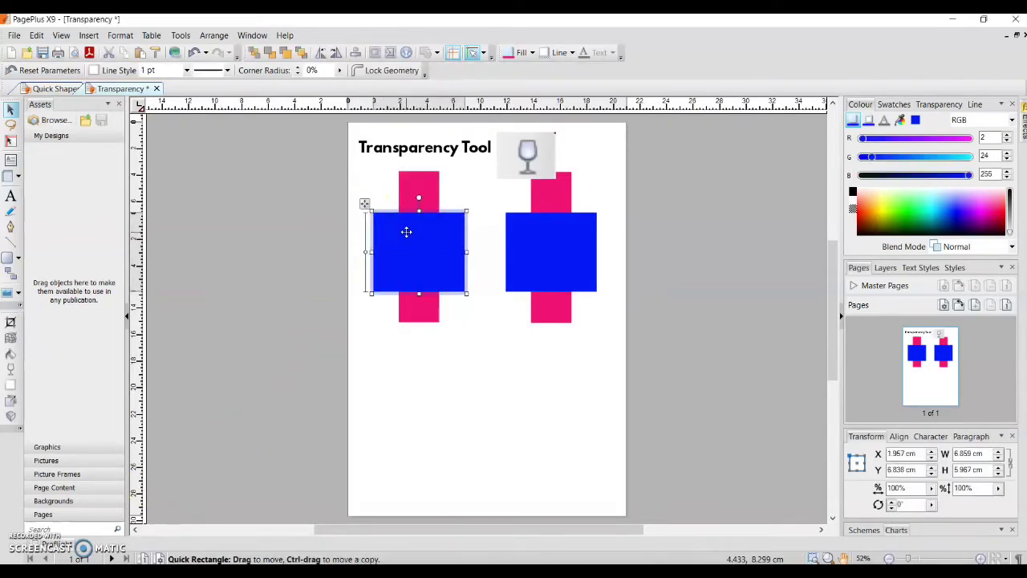
left_click(408, 199)
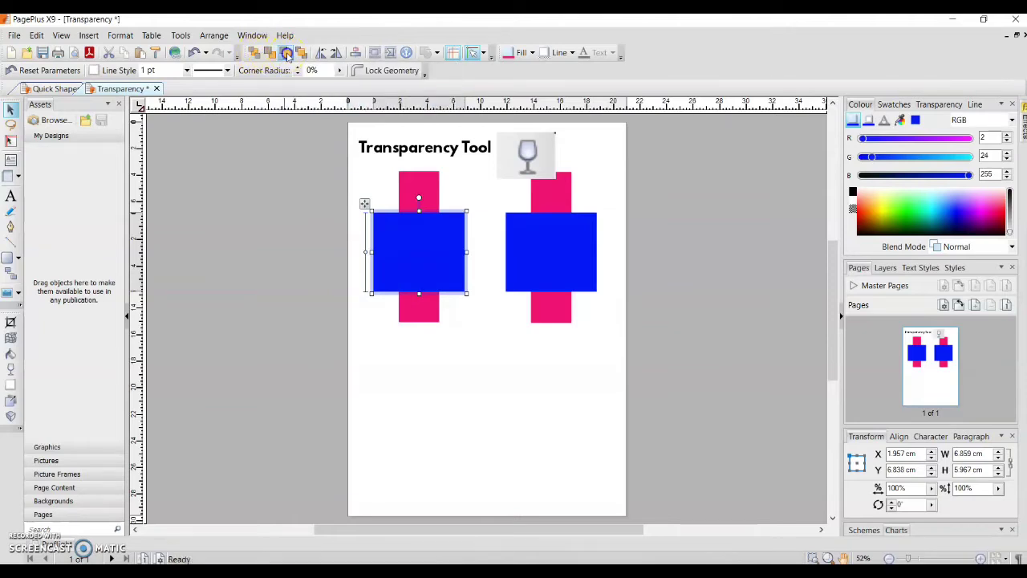
left_click(256, 55)
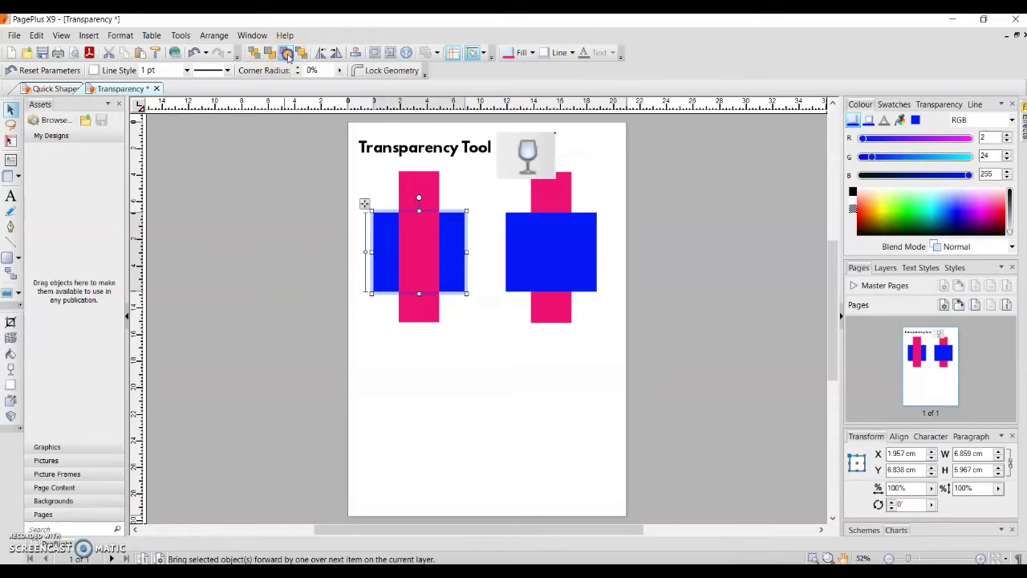
left_click(301, 54)
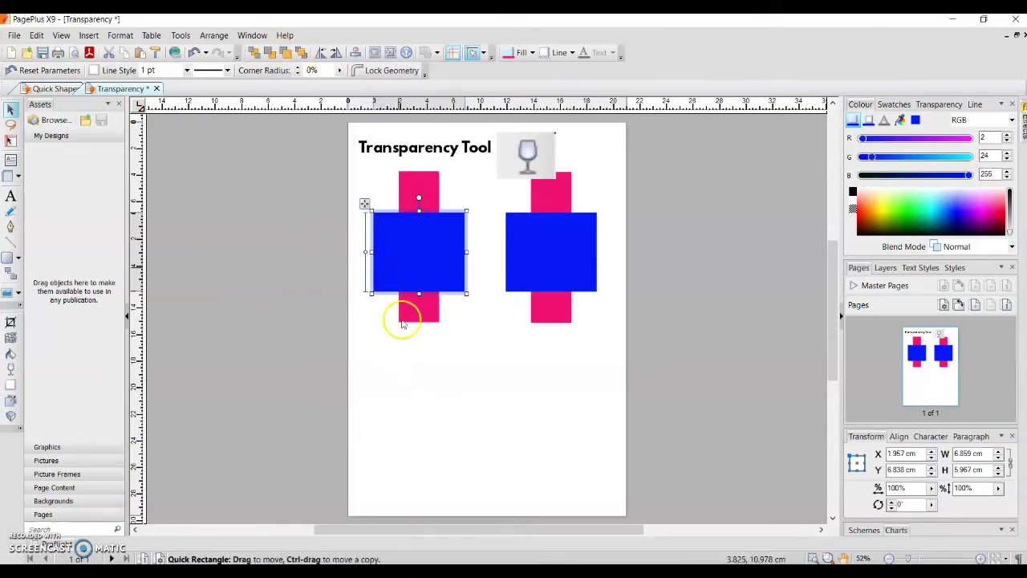
Set the left blue rectangle's outline width to 7.5 pt.
left_click(404, 350)
left_click(421, 276)
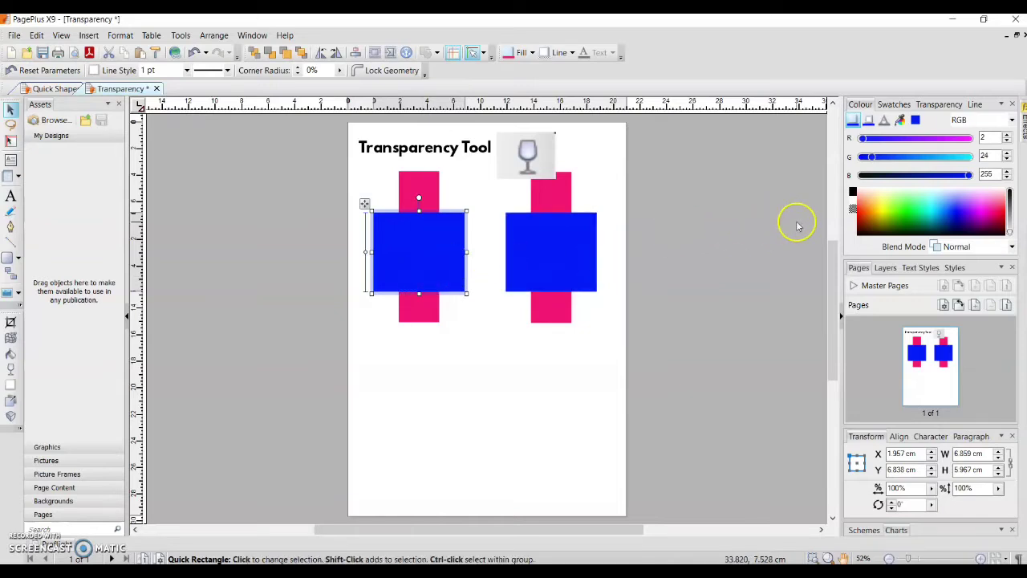
left_click(941, 105)
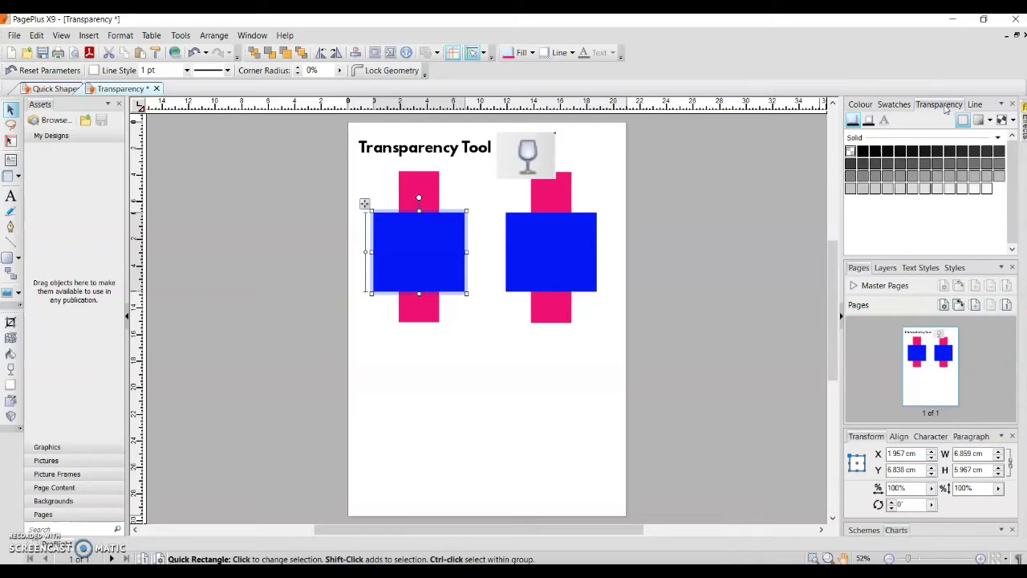
left_click(869, 122)
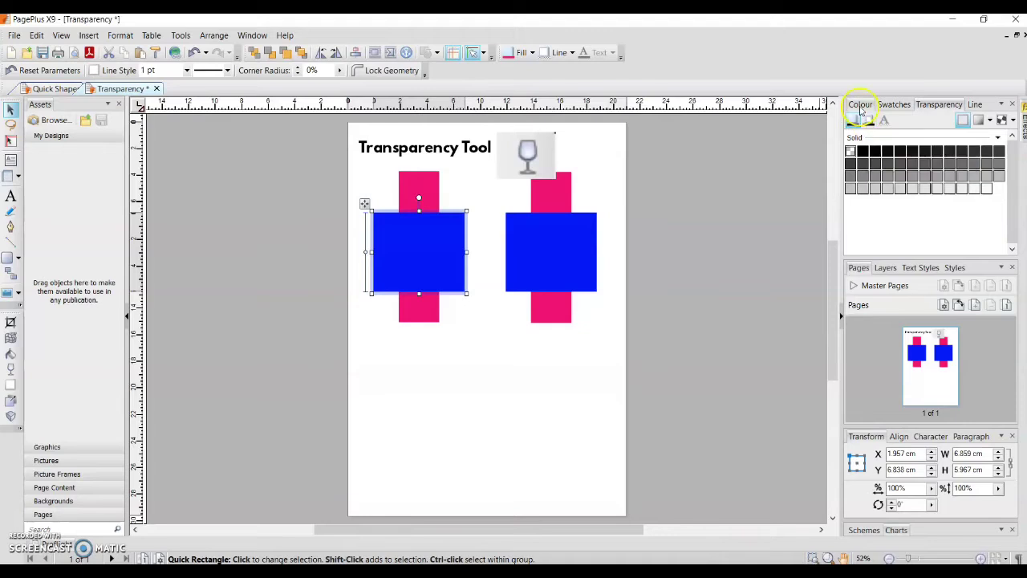
left_click(861, 104)
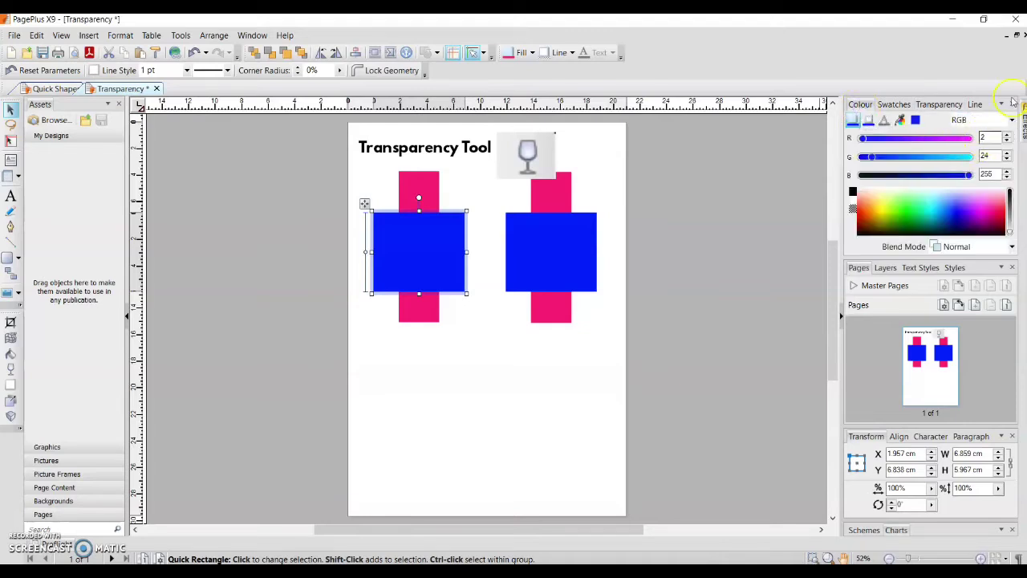
left_click(975, 104)
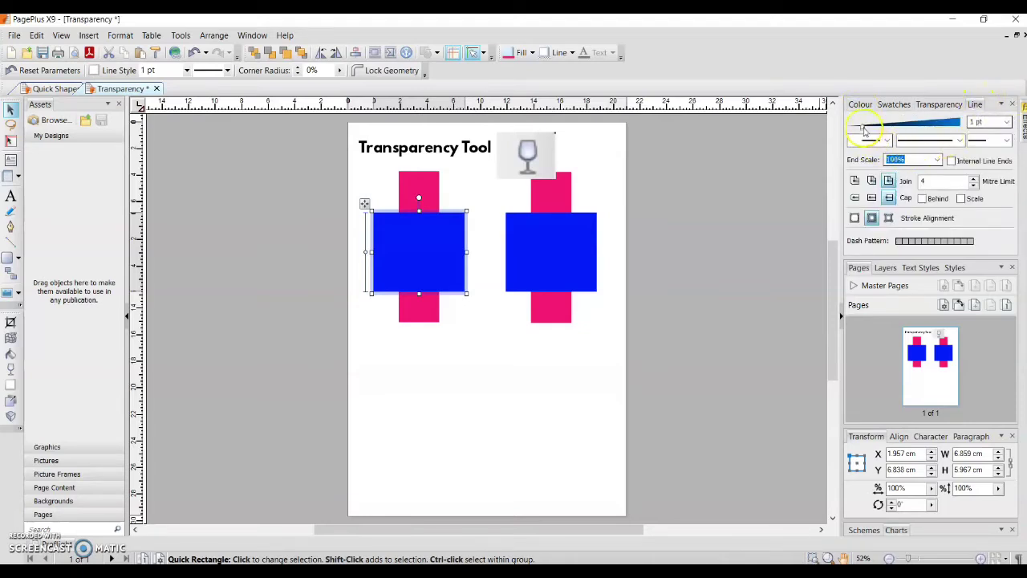
left_click_drag(860, 127, 897, 130)
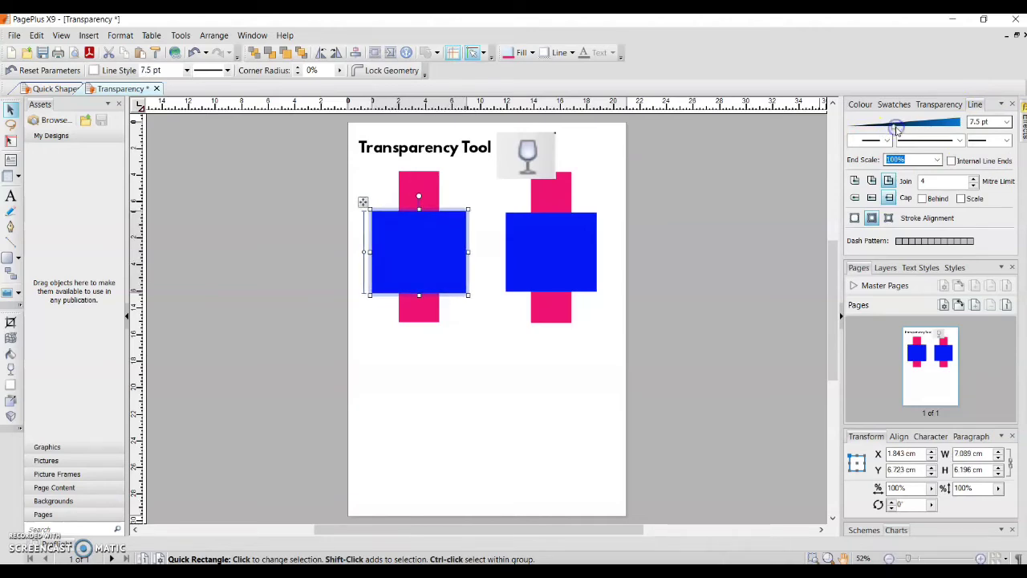
Colour the left blue rectangle's outline black.
left_click(857, 104)
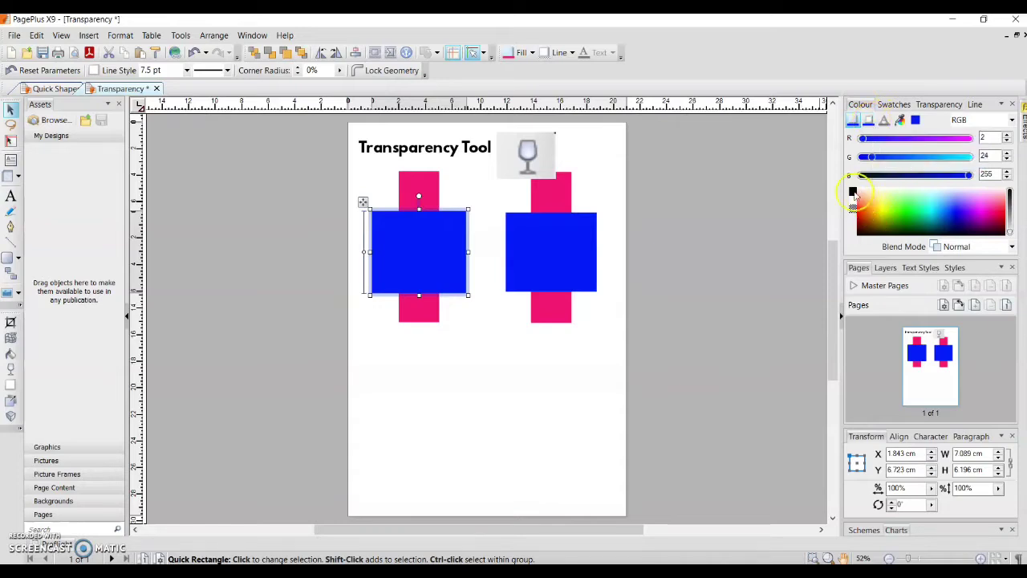
left_click(868, 119)
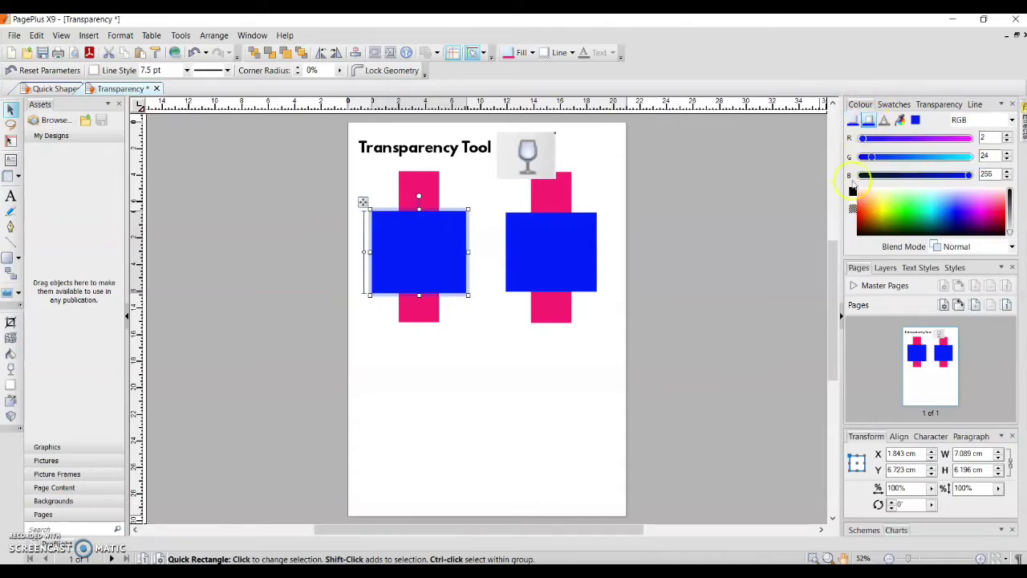
left_click(852, 190)
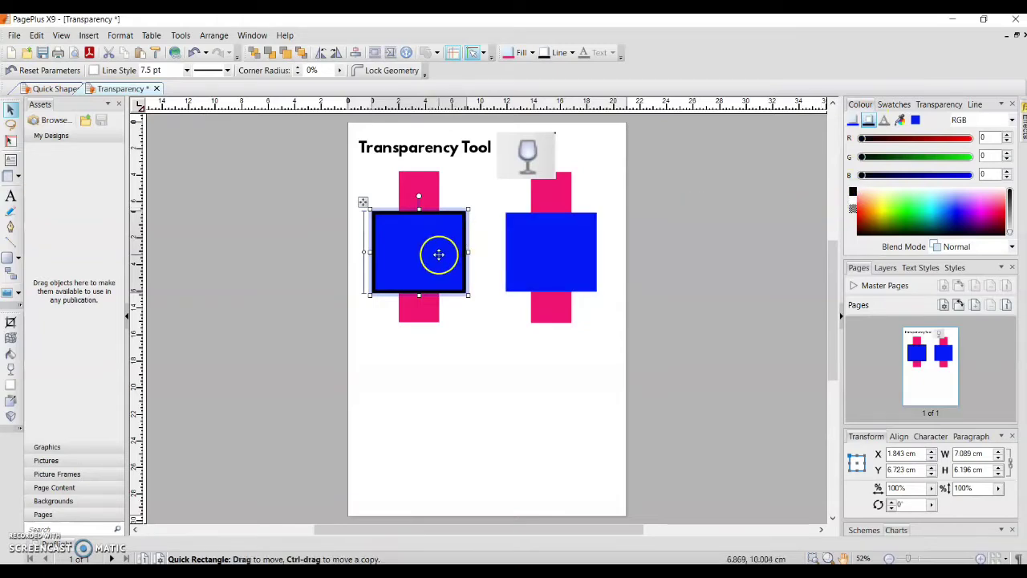
Try several light, medium and dark solid transparency levels on the left rectangle's fill, finishing with a medium one.
left_click(937, 105)
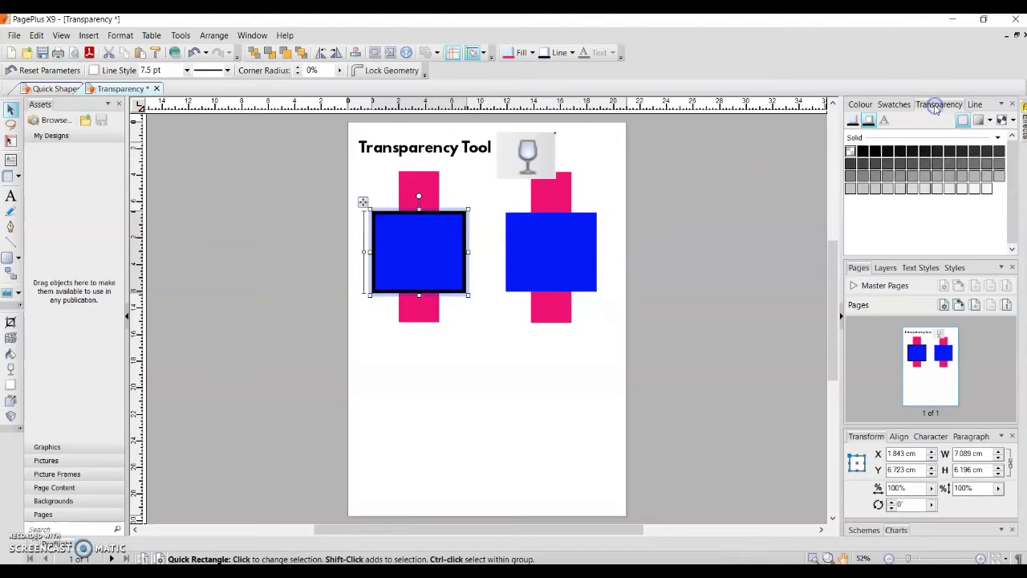
left_click(852, 121)
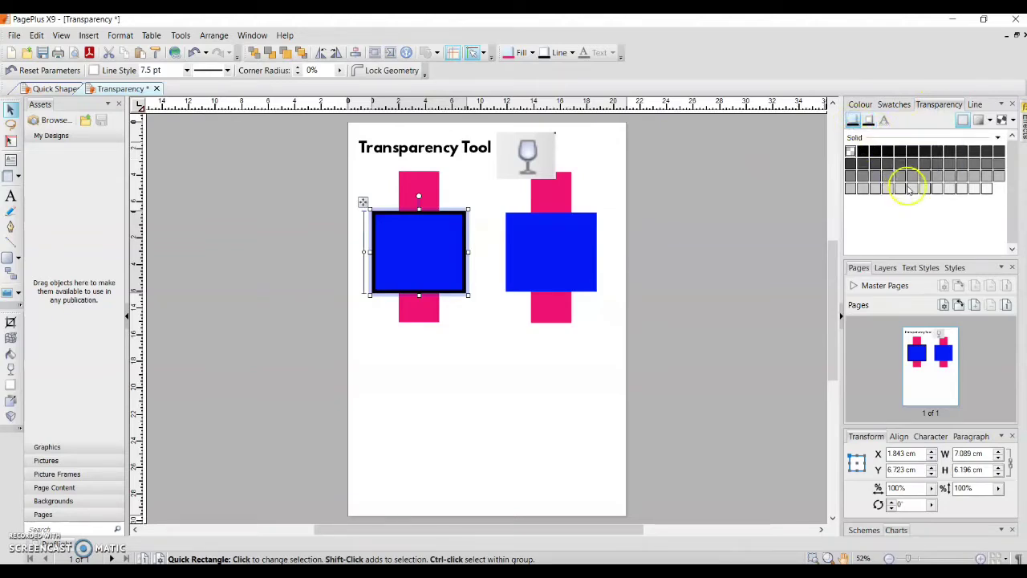
left_click(949, 189)
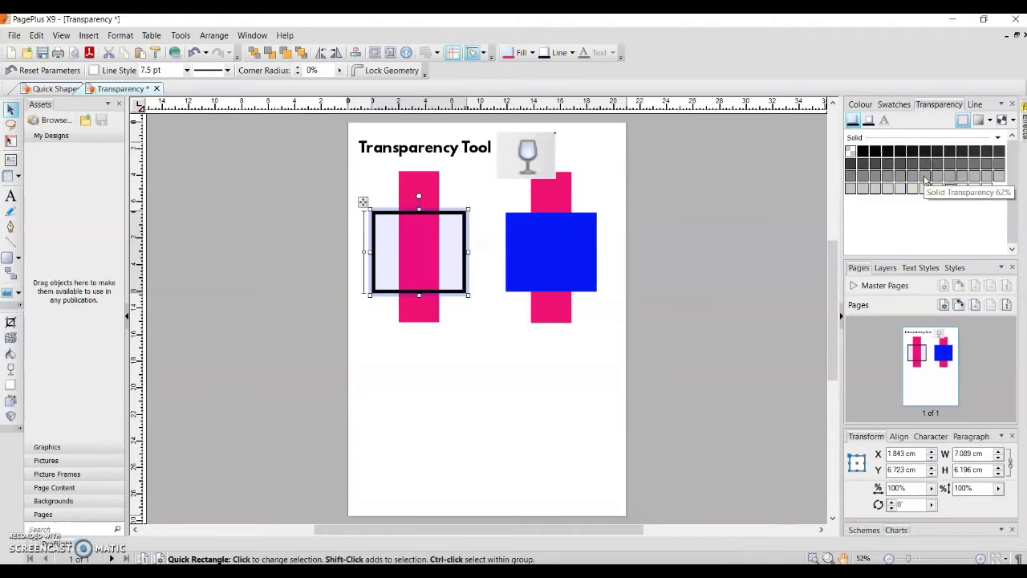
left_click(926, 181)
left_click(901, 166)
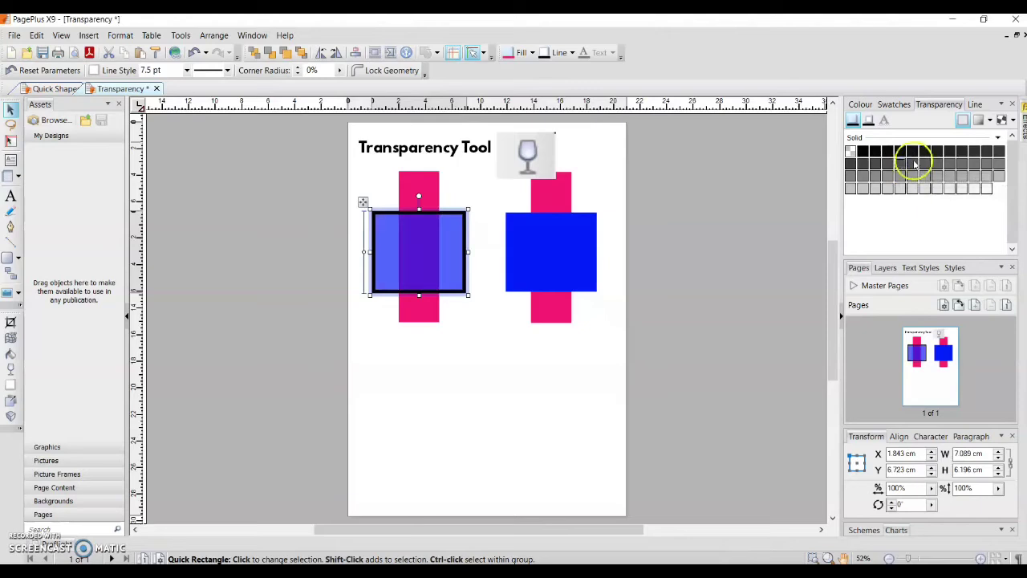
left_click(924, 153)
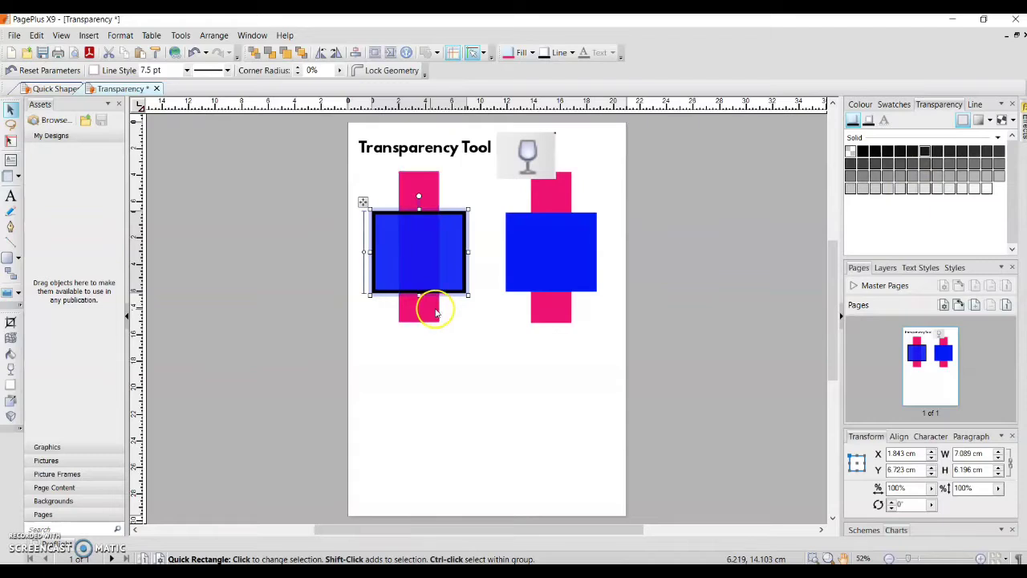
left_click(924, 188)
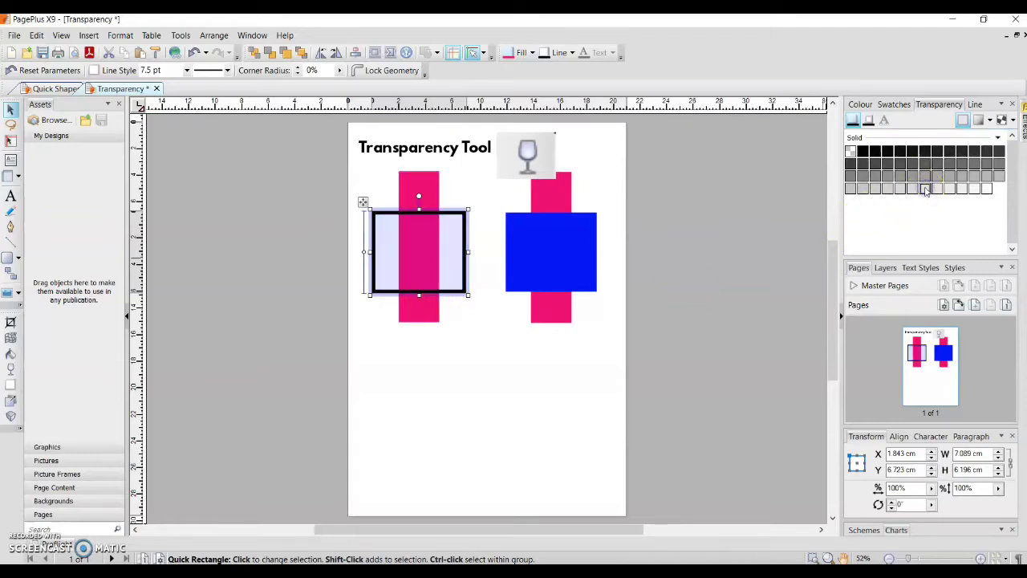
left_click(902, 177)
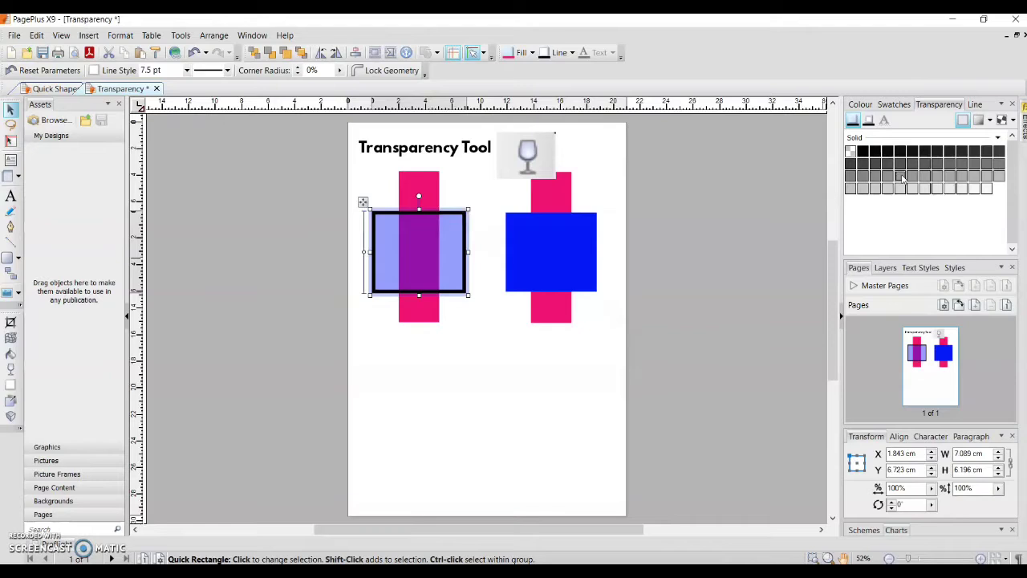
Try several solid transparency levels on the left rectangle's black outline, and reset the outline transparency to None.
left_click(853, 120)
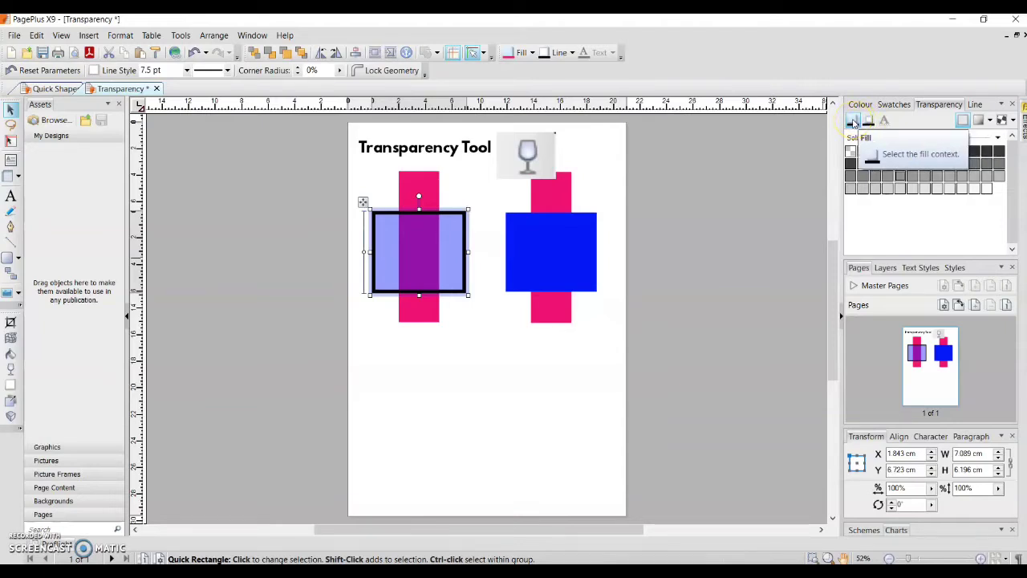
left_click(869, 120)
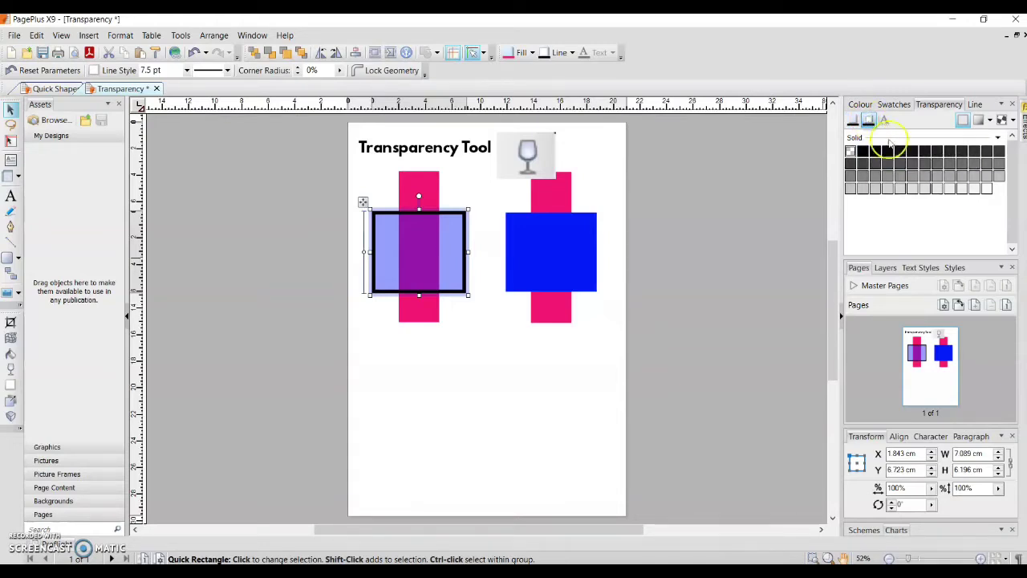
left_click(900, 178)
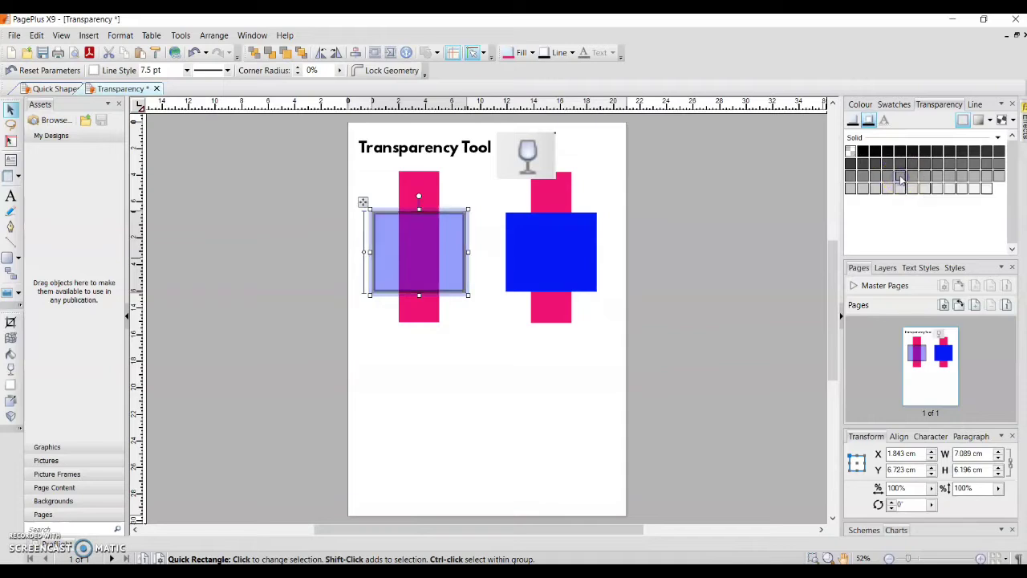
left_click(937, 189)
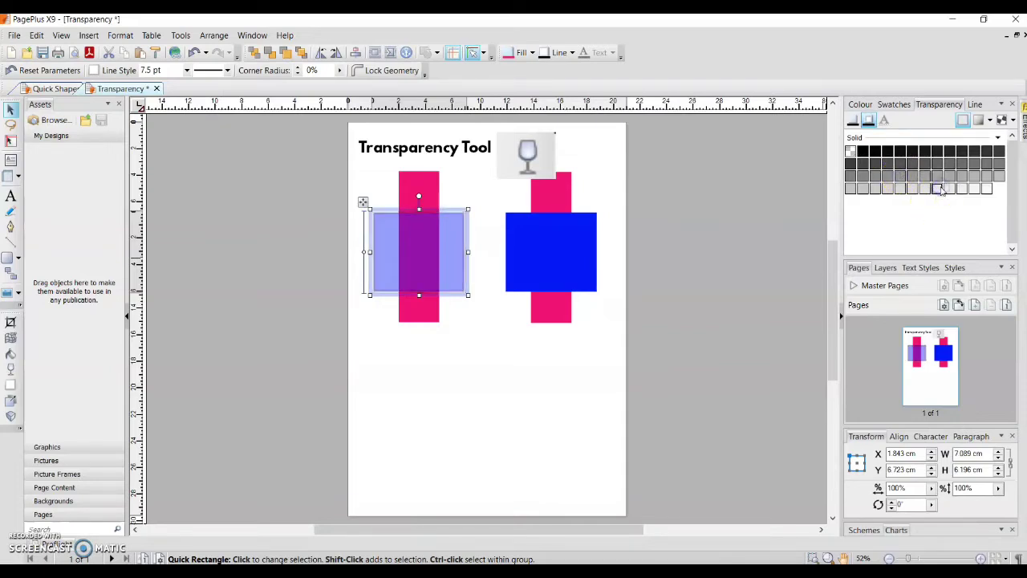
left_click(902, 167)
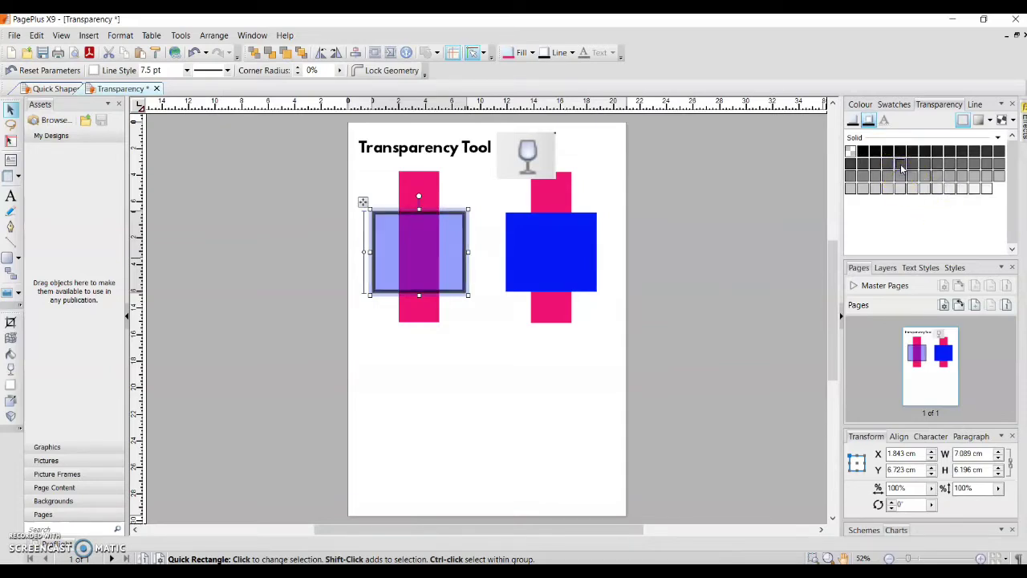
left_click(852, 152)
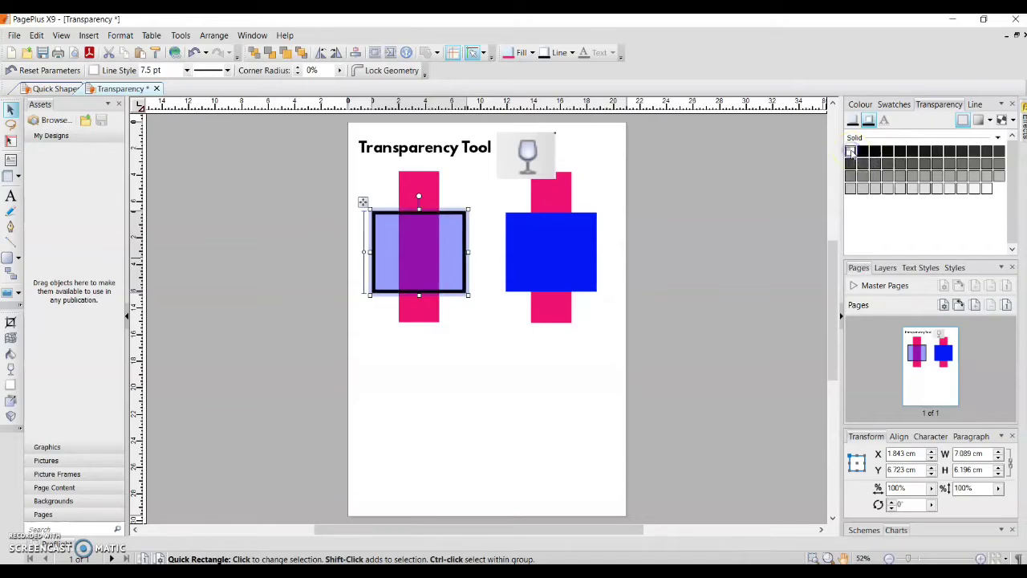
Reset the left rectangle's fill transparency to None and apply a medium solid transparency to the fill.
left_click(853, 120)
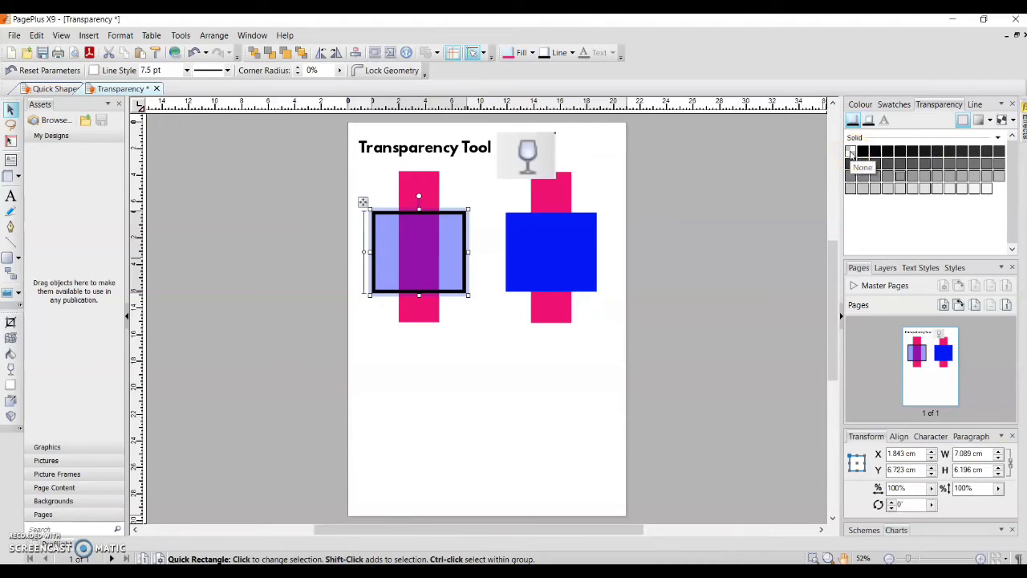
left_click(850, 152)
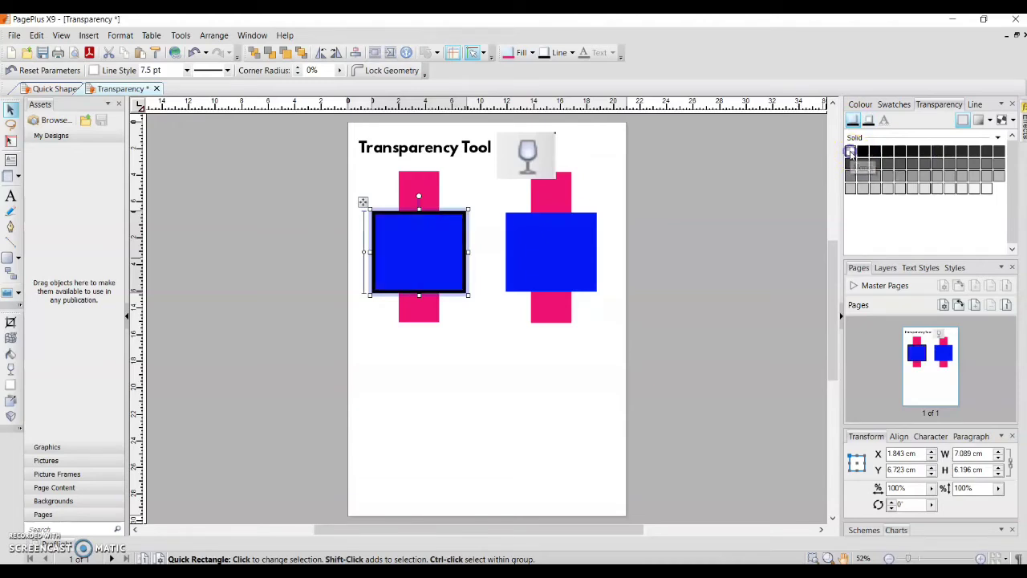
left_click(914, 175)
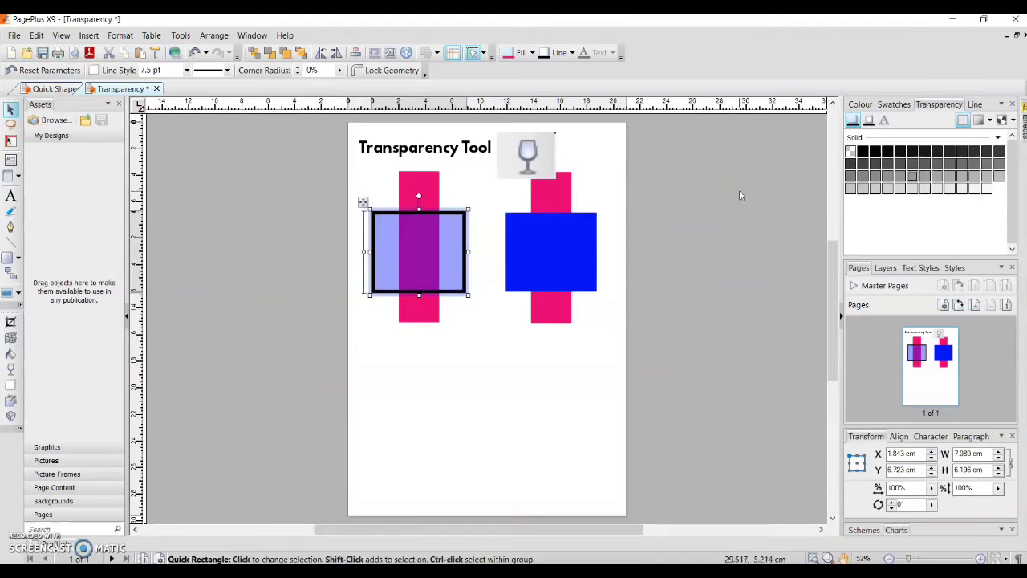
Apply a diagonal linear transparency to the right blue rectangle and extend both ends of its path beyond the rectangle's corners.
left_click(860, 104)
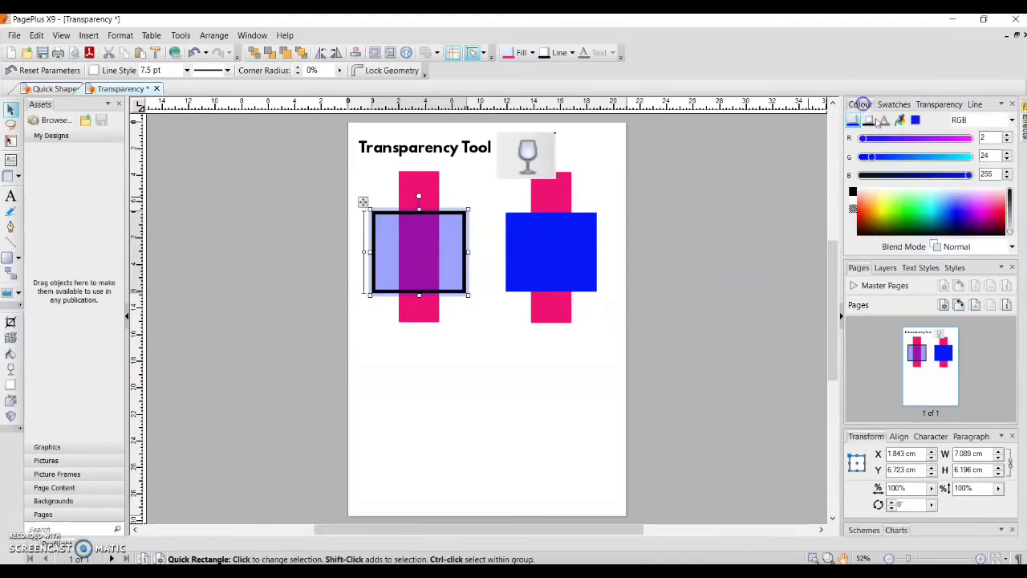
left_click_drag(517, 227, 580, 275)
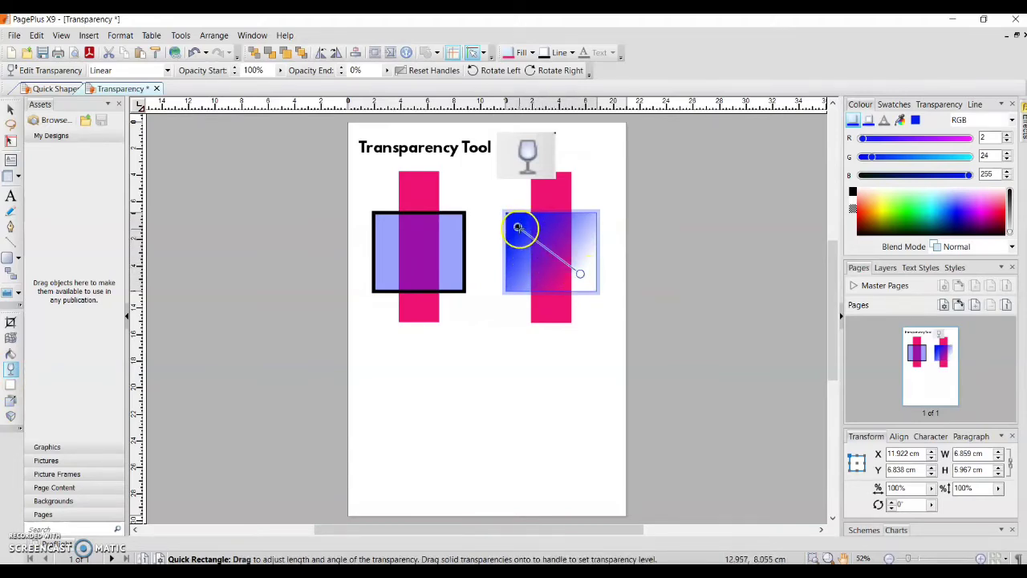
left_click_drag(518, 228, 475, 184)
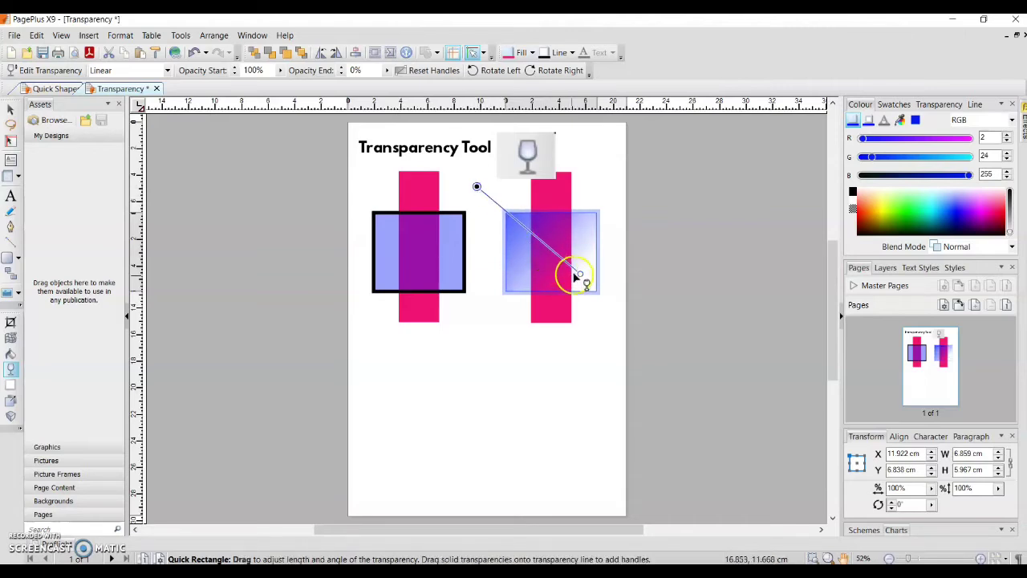
left_click_drag(580, 273, 631, 312)
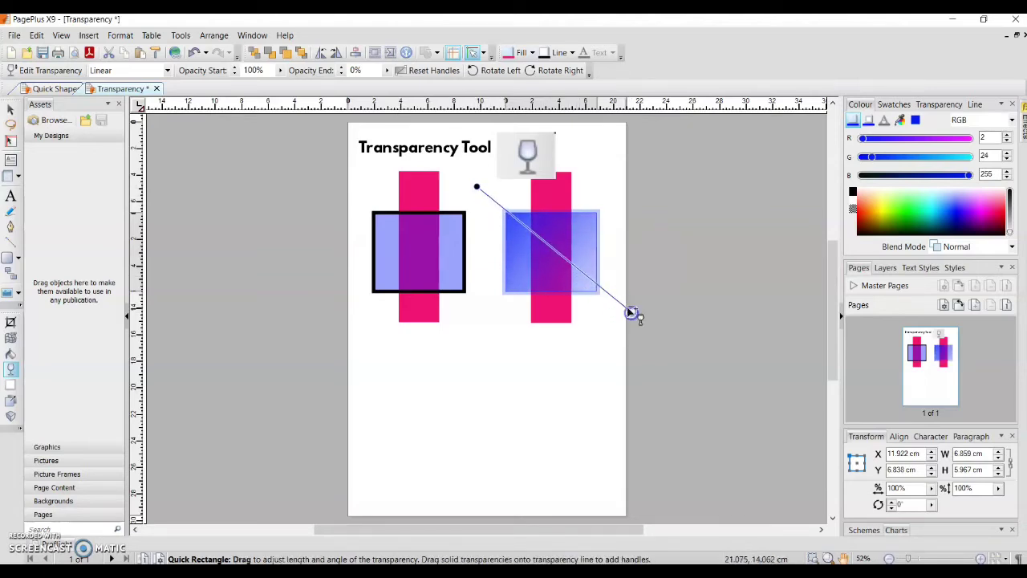
Change the right rectangle's transparency type to Radial and add a 2% opacity handle partway along its radius.
left_click(168, 71)
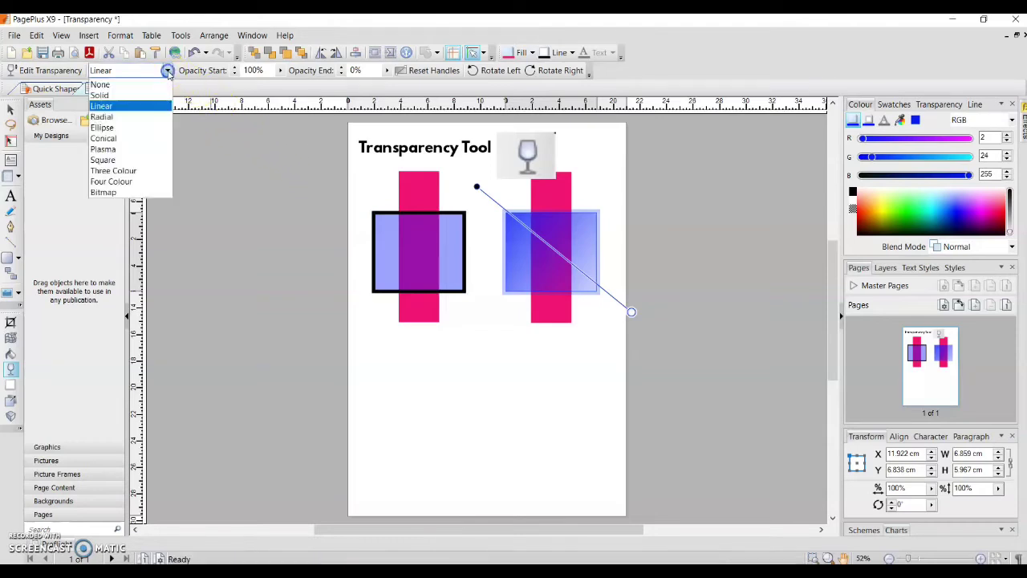
left_click(132, 116)
left_click_drag(616, 173, 586, 212)
Remove the outline colour from the right blue rectangle that has the radial transparency.
left_click(167, 70)
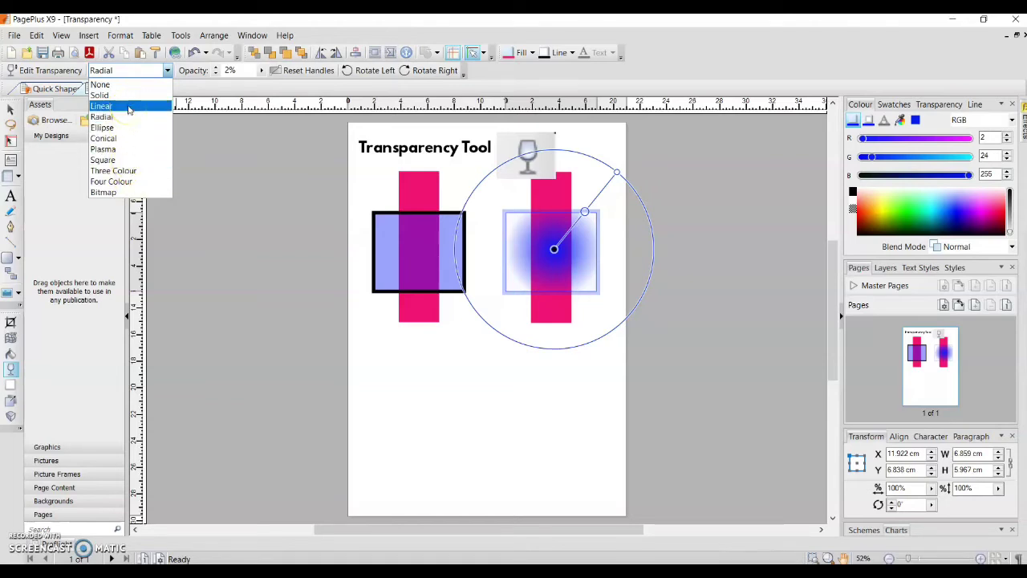
left_click(305, 200)
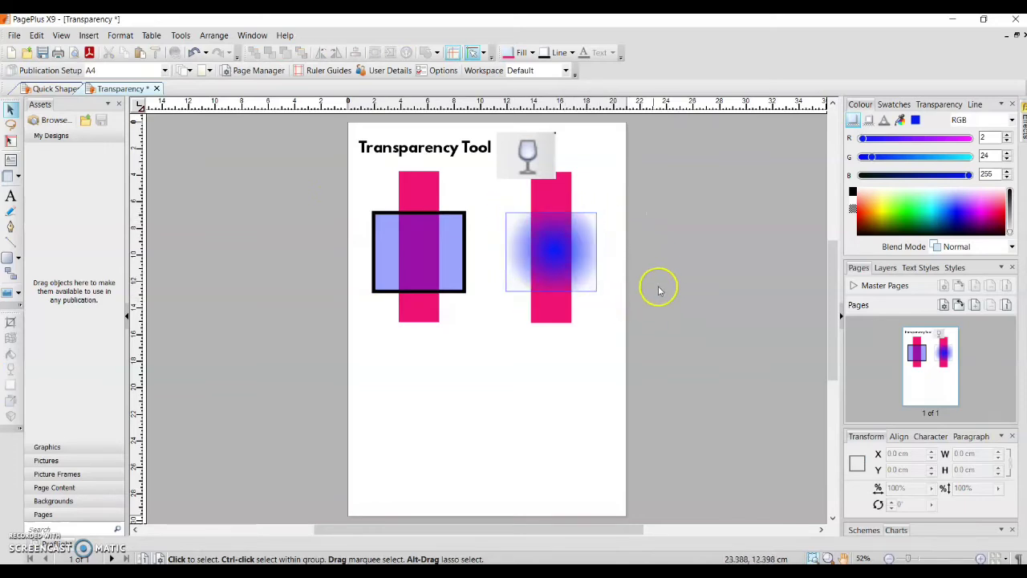
left_click(596, 223)
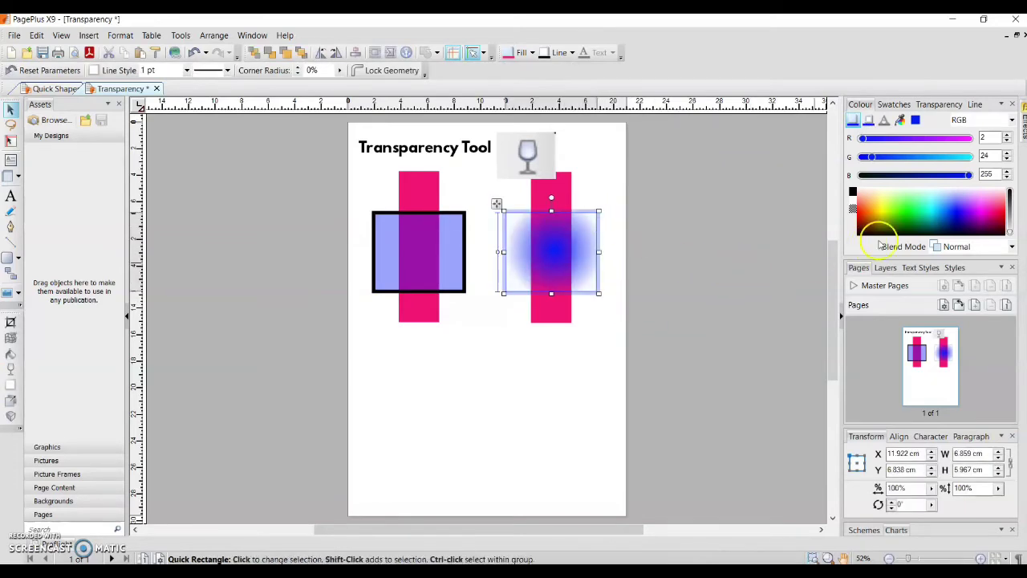
left_click(869, 120)
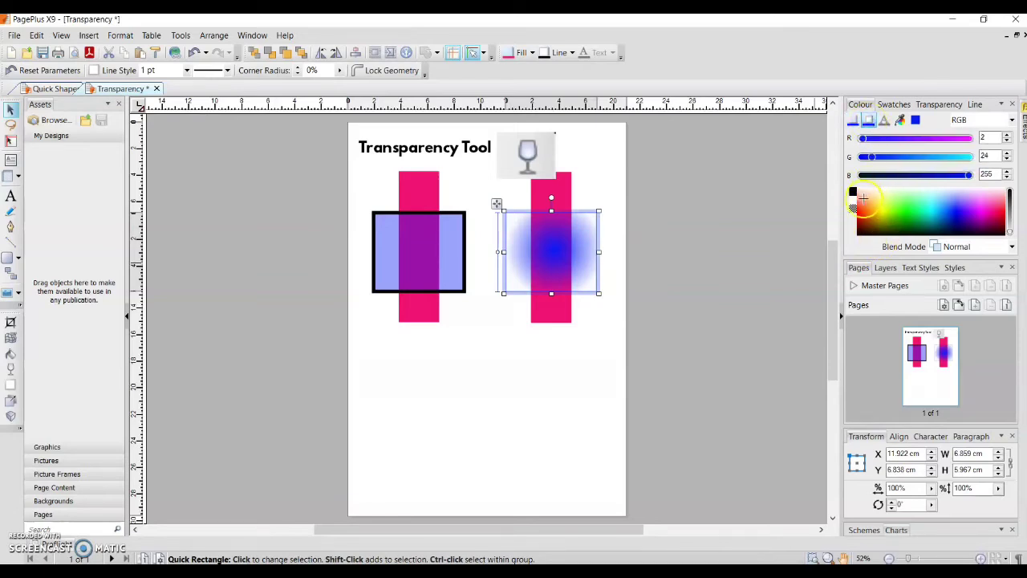
left_click(853, 210)
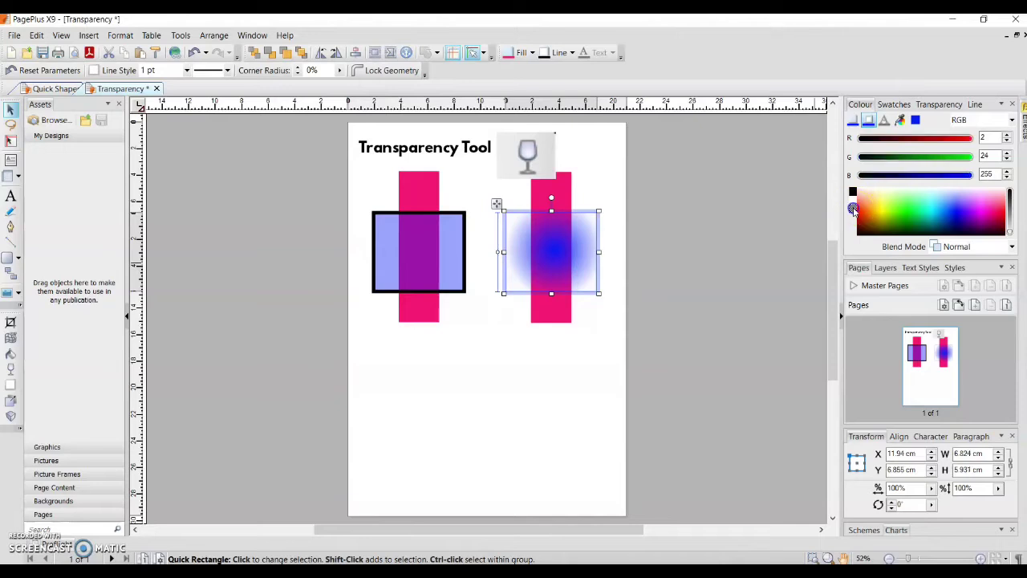
left_click(699, 223)
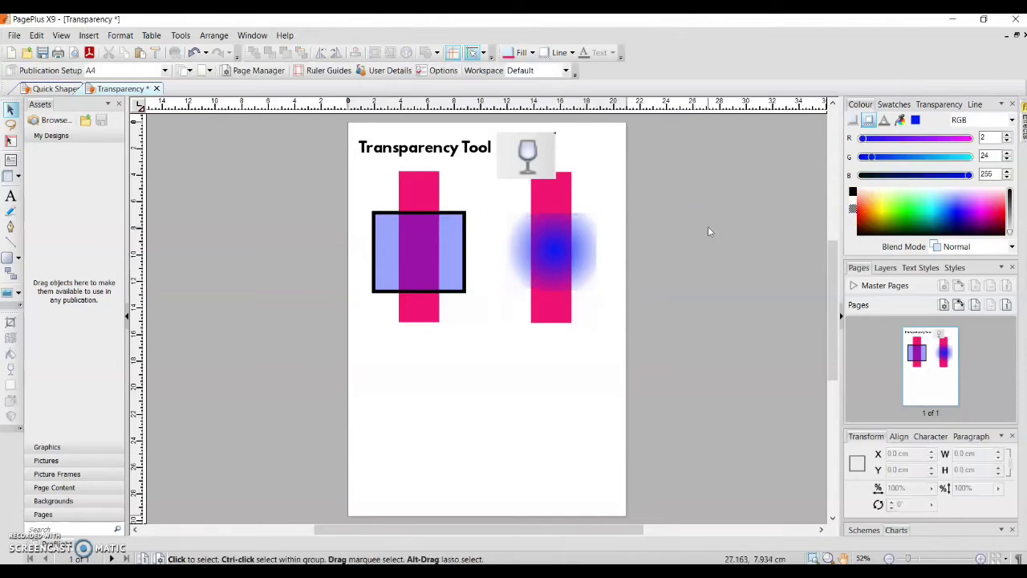
left_click(568, 236)
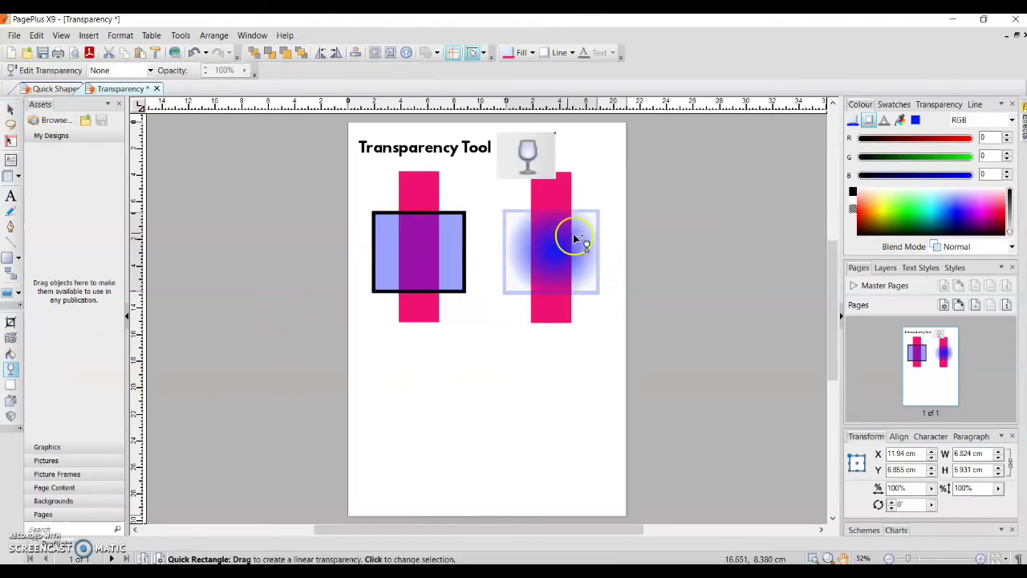
left_click(656, 241)
left_click_drag(545, 210, 568, 313)
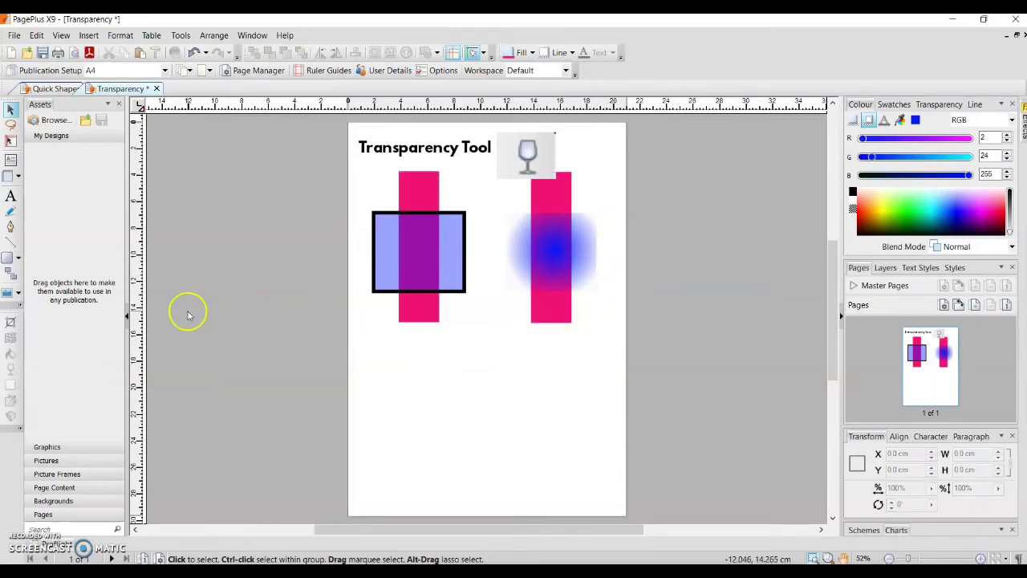
Draw a Quick Wave about 16.4 cm wide and 6.5 cm high on the lower part of the page.
left_click(18, 259)
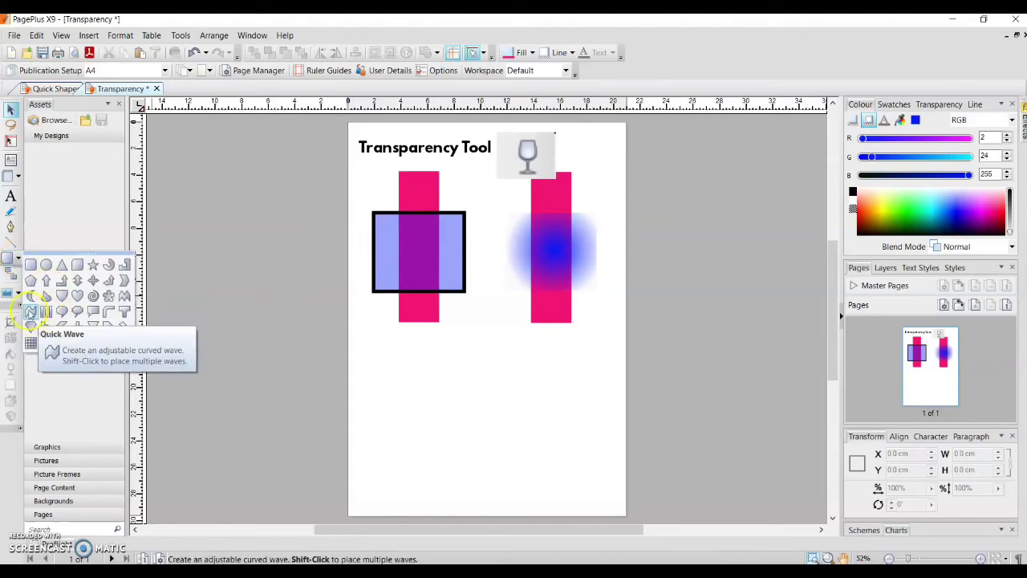
left_click(30, 313)
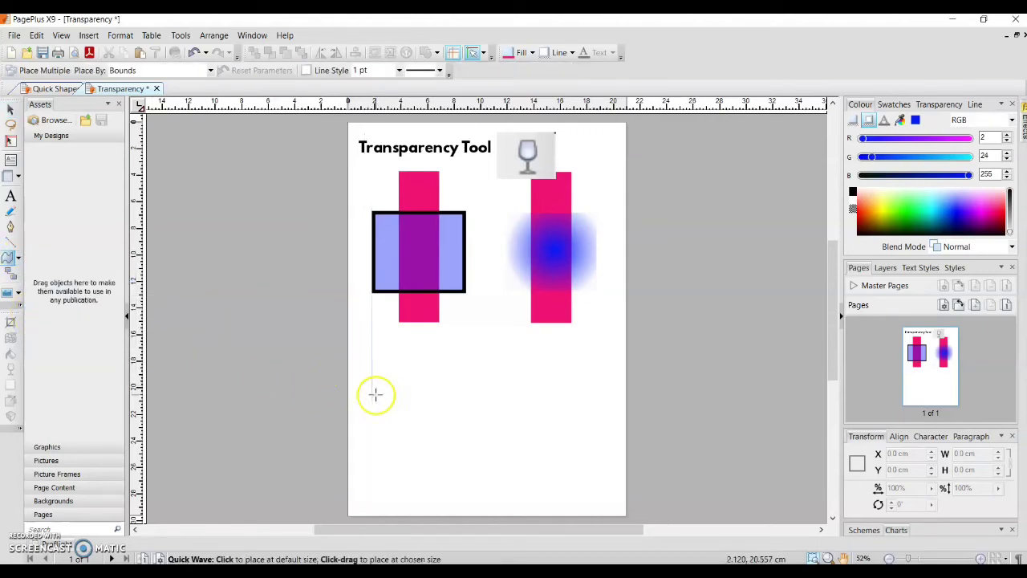
left_click_drag(374, 393, 593, 479)
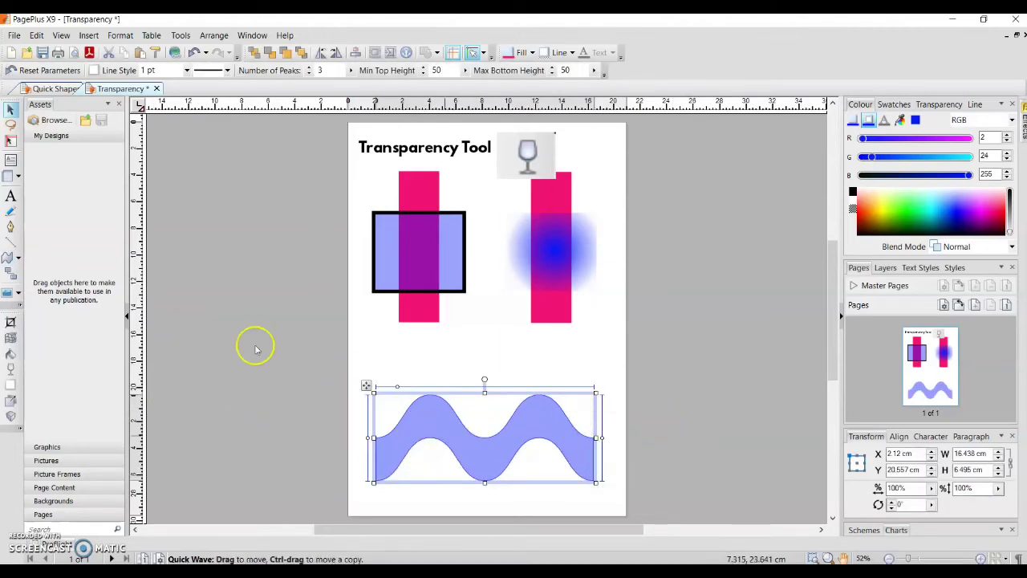
Duplicate the wave so the copy overlaps the original slightly higher up, and set the copy's fill transparency to None.
left_click(125, 53)
left_click(139, 53)
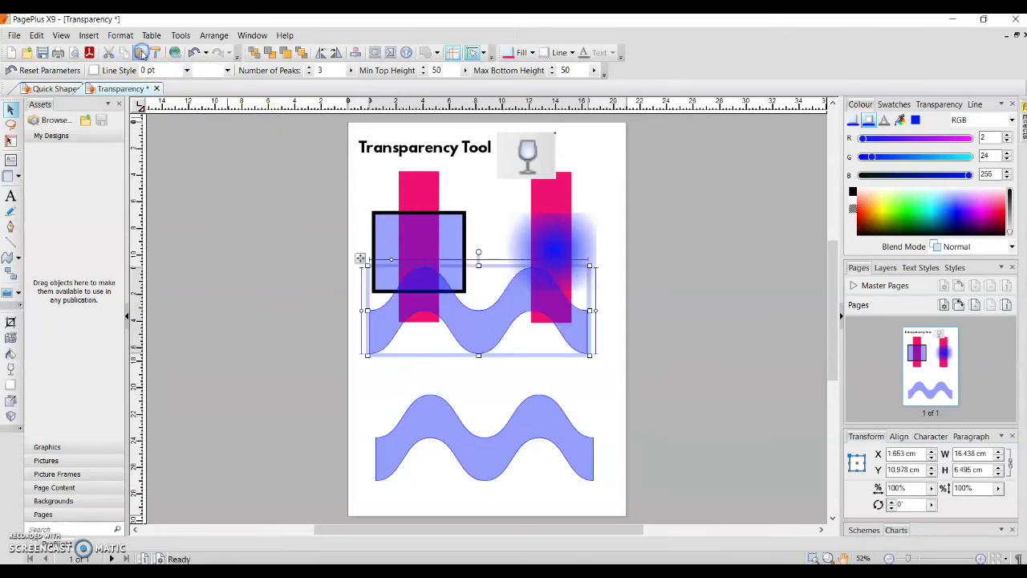
left_click_drag(472, 335, 467, 436)
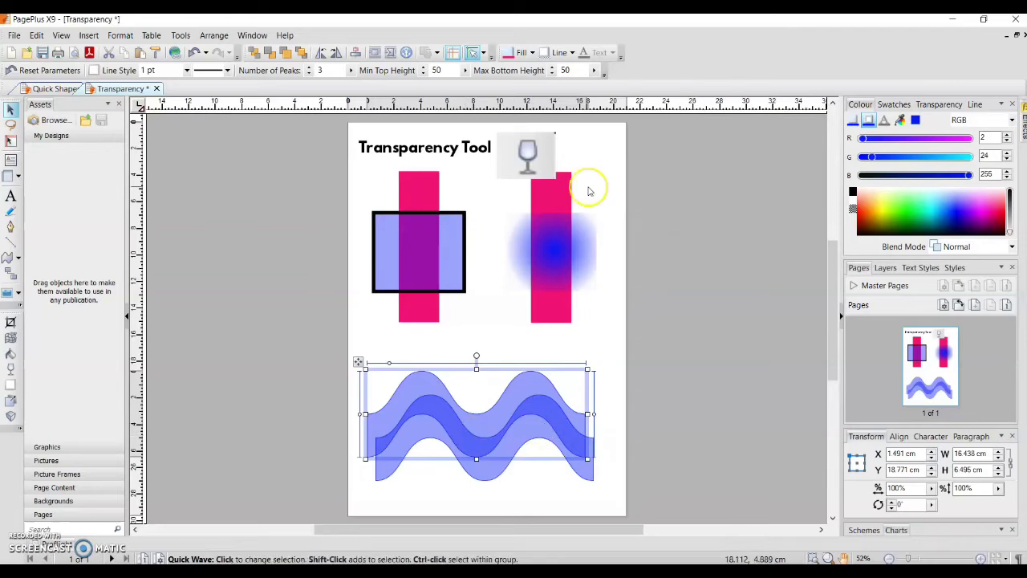
left_click(930, 105)
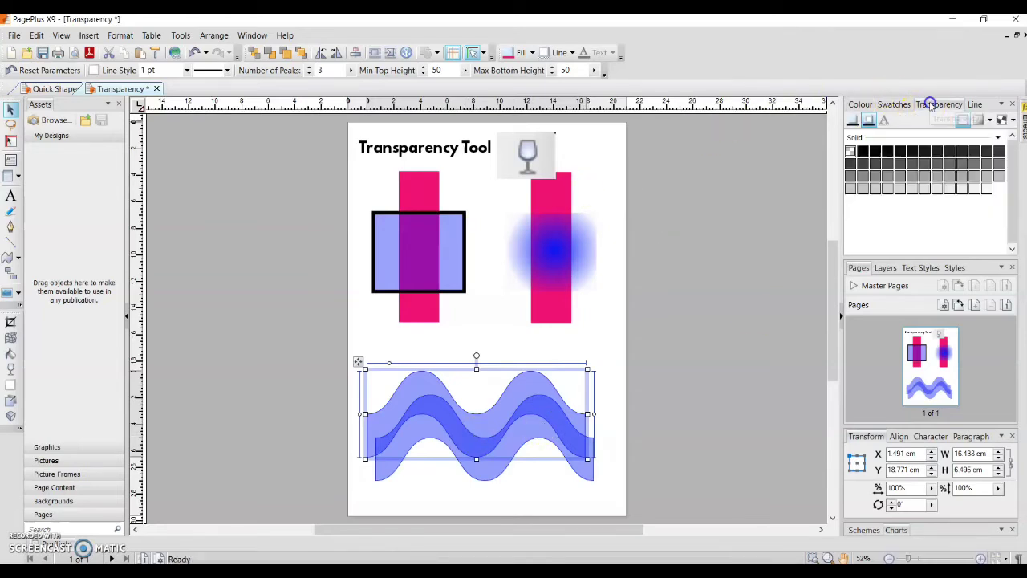
left_click(851, 152)
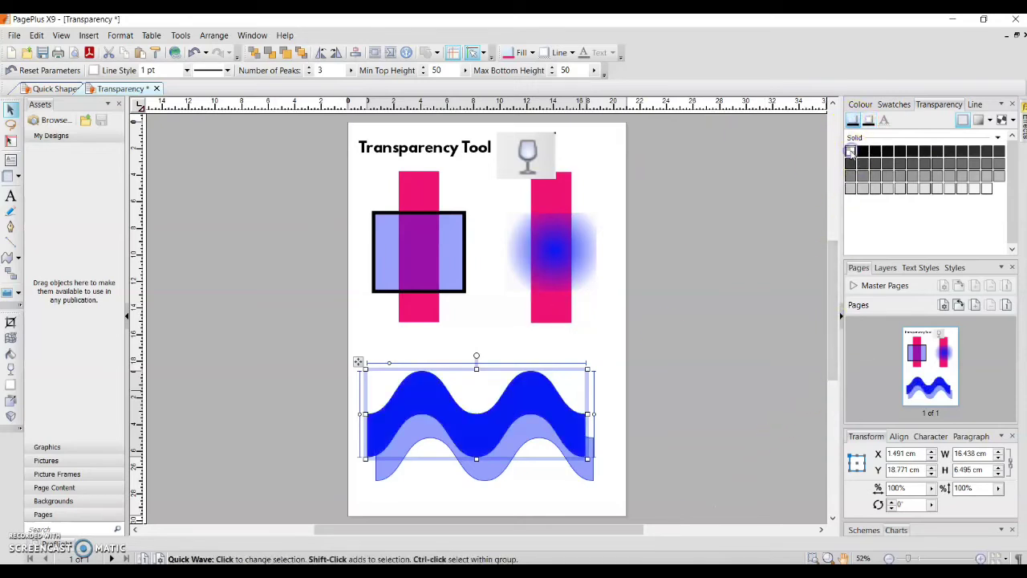
Delete the original semi-transparent wave and move the opaque copy into its place on the lower part of the page.
left_click_drag(522, 370, 577, 392)
left_click(489, 457)
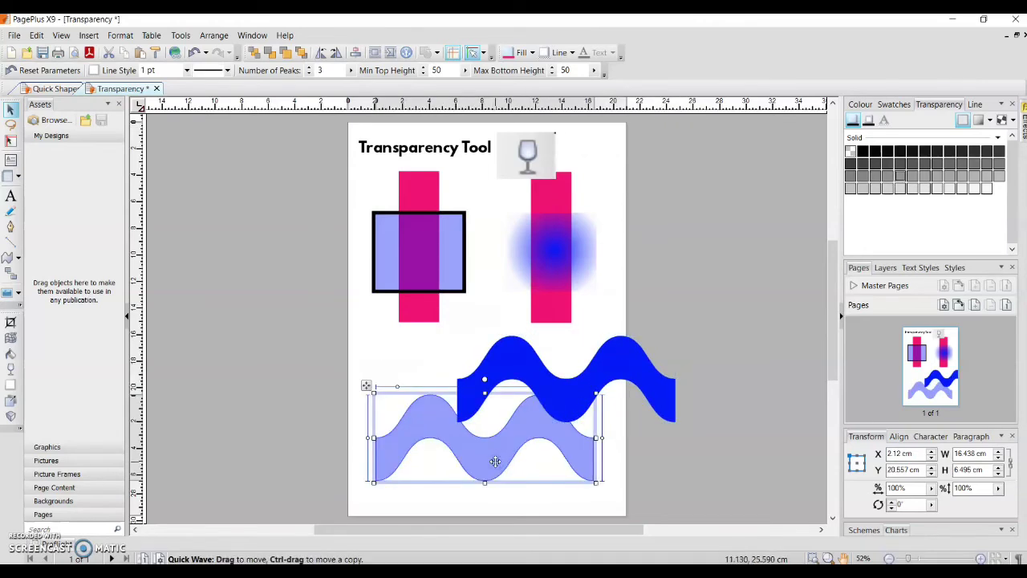
key("Delete")
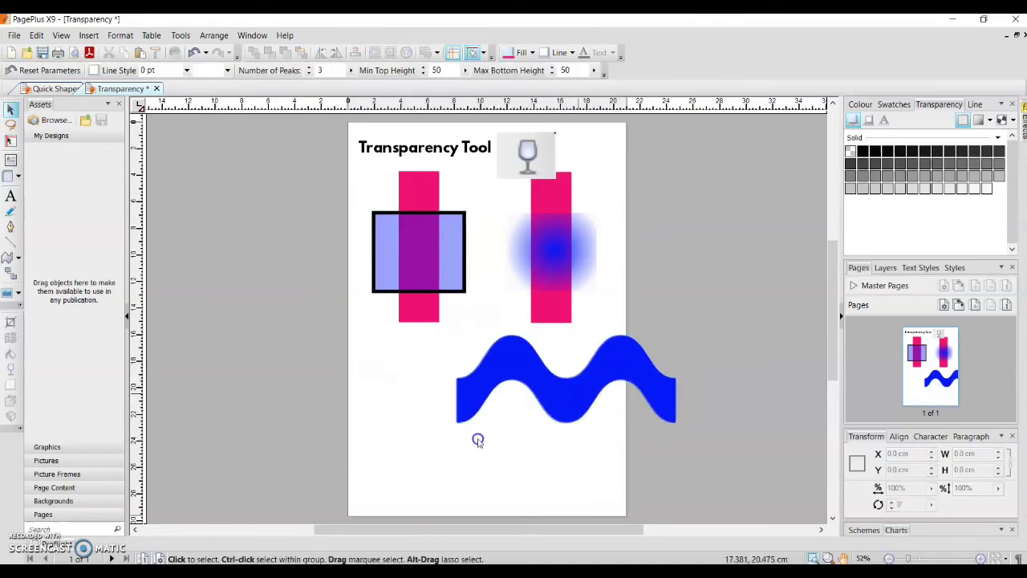
left_click_drag(577, 393, 498, 446)
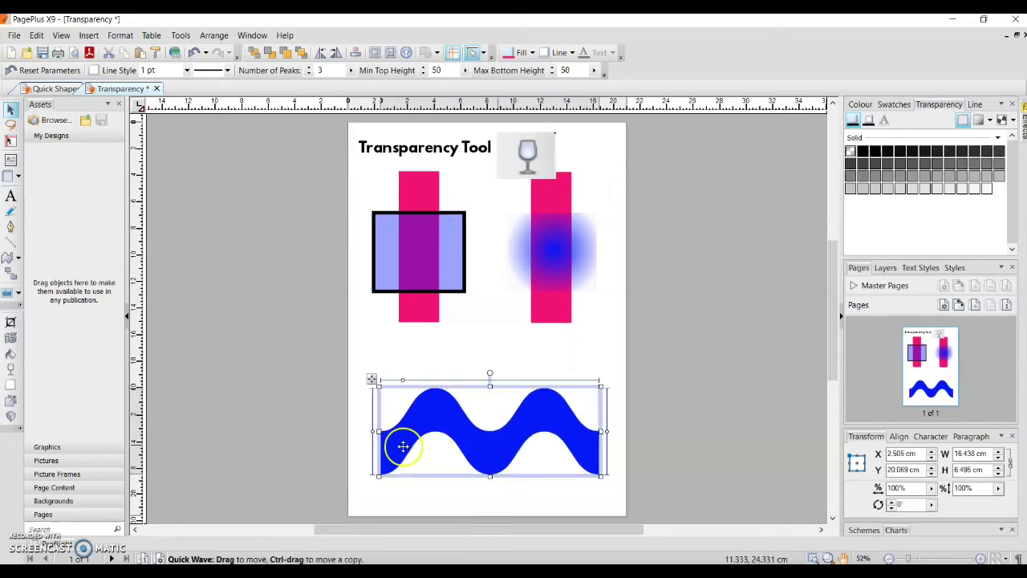
Reshape the wave into one slope with 0 peaks, a Min Top Height of 58 and a Max Bottom Height of 100.
left_click_drag(379, 431, 378, 417)
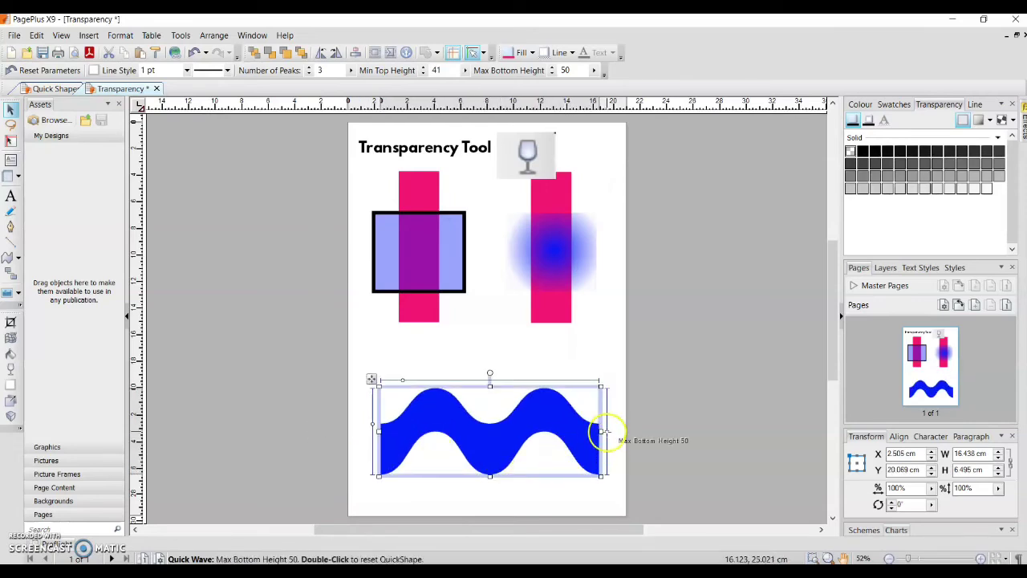
left_click_drag(603, 432, 607, 477)
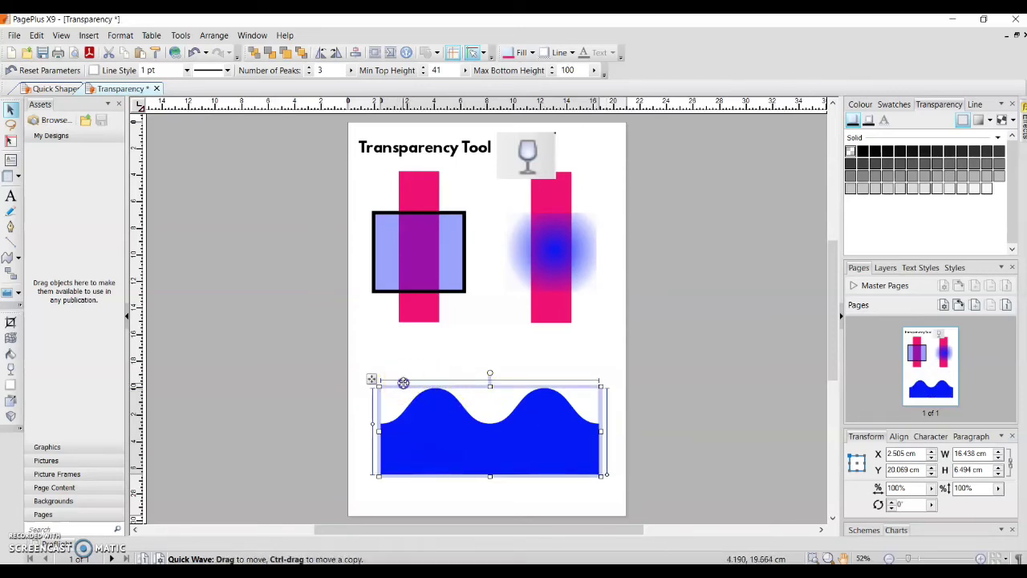
left_click_drag(403, 382, 361, 366)
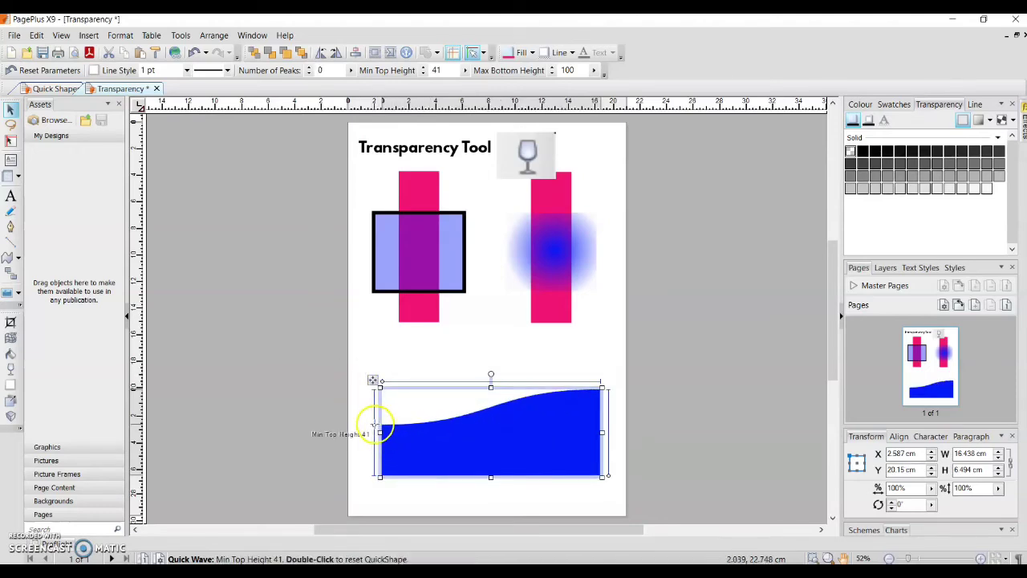
left_click_drag(374, 428, 373, 440)
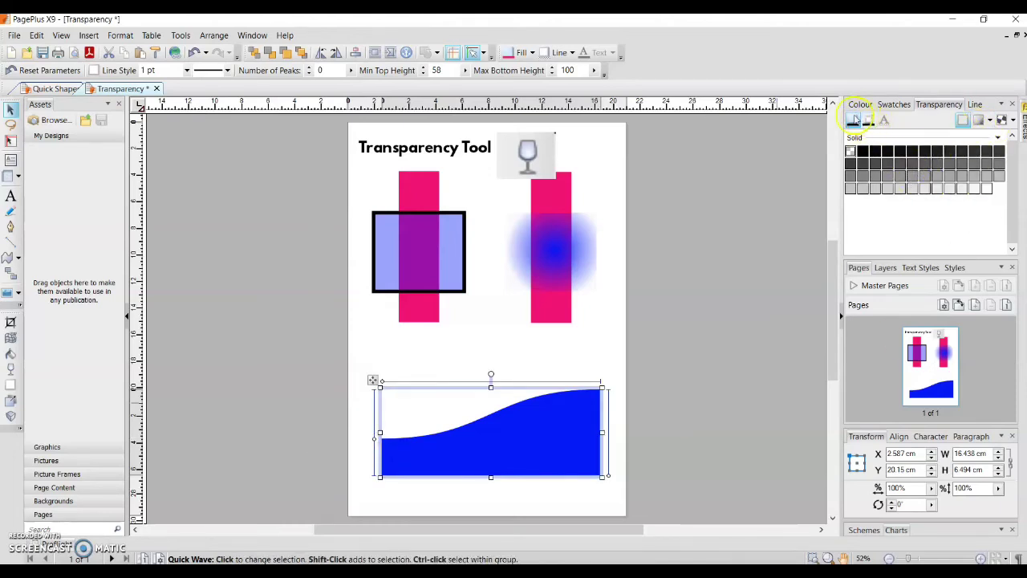
Apply a medium solid transparency to the wave's fill and remove its outline colour.
left_click(914, 178)
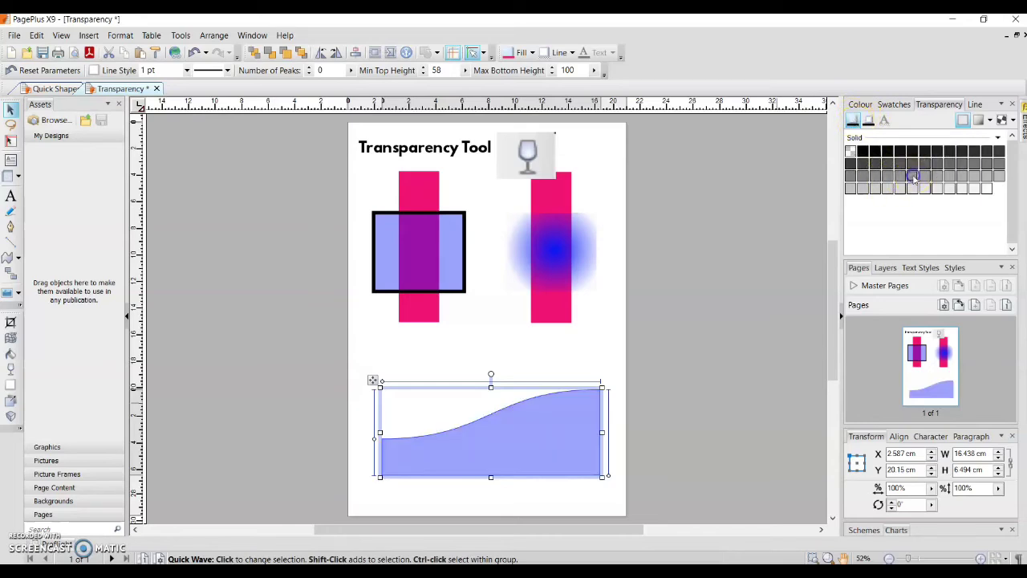
left_click(868, 121)
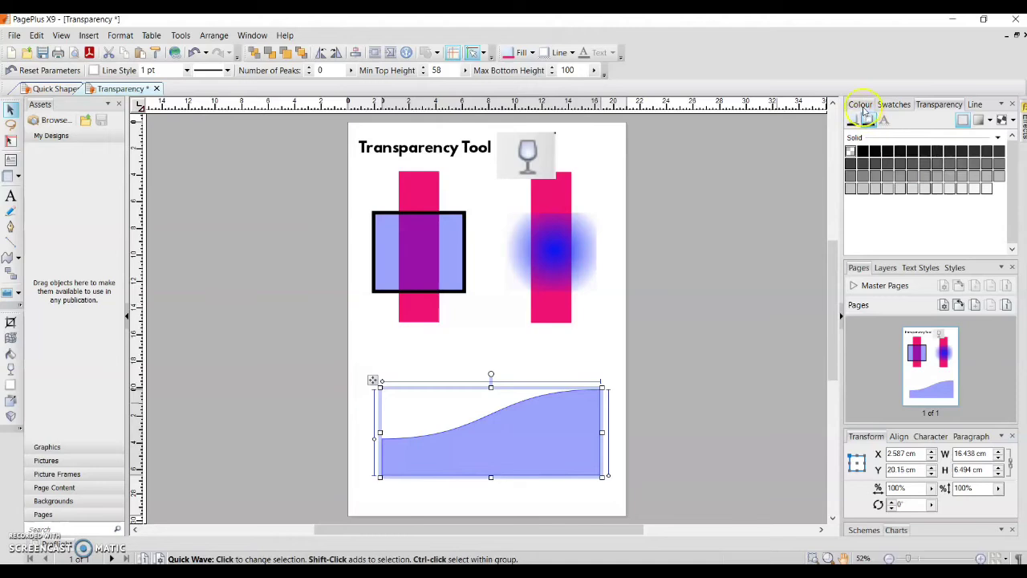
left_click(860, 104)
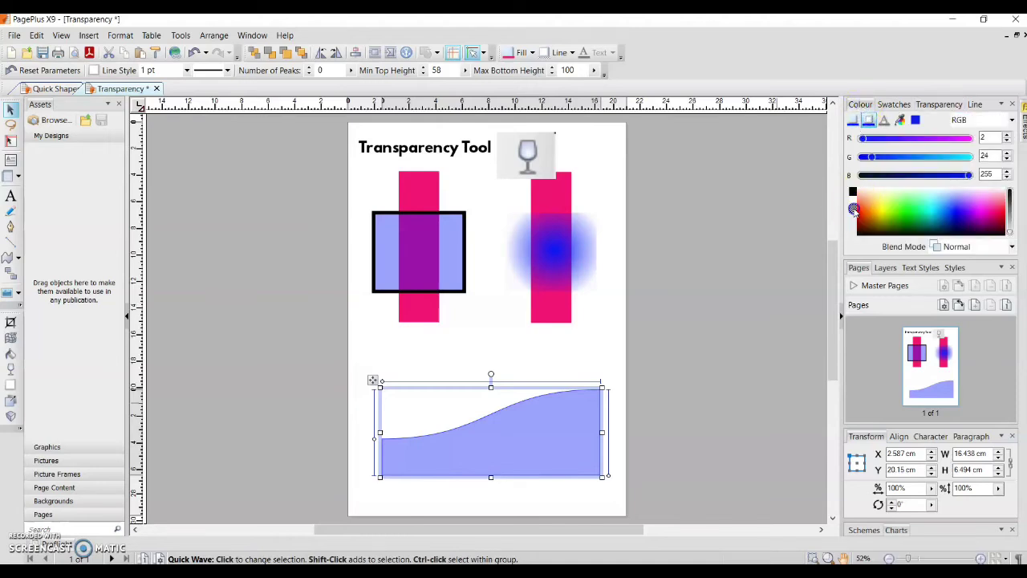
left_click(853, 209)
left_click(733, 371)
Duplicate the wave shape, reduce the copy's height to about 3.6 cm, and align it with the original's bottom edge.
left_click(541, 431)
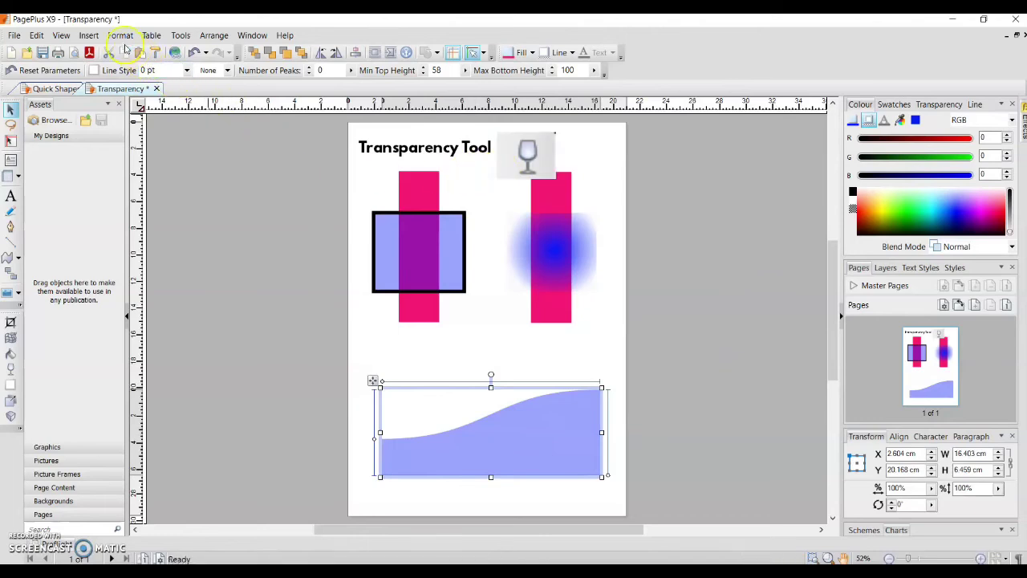
left_click(124, 53)
left_click(139, 53)
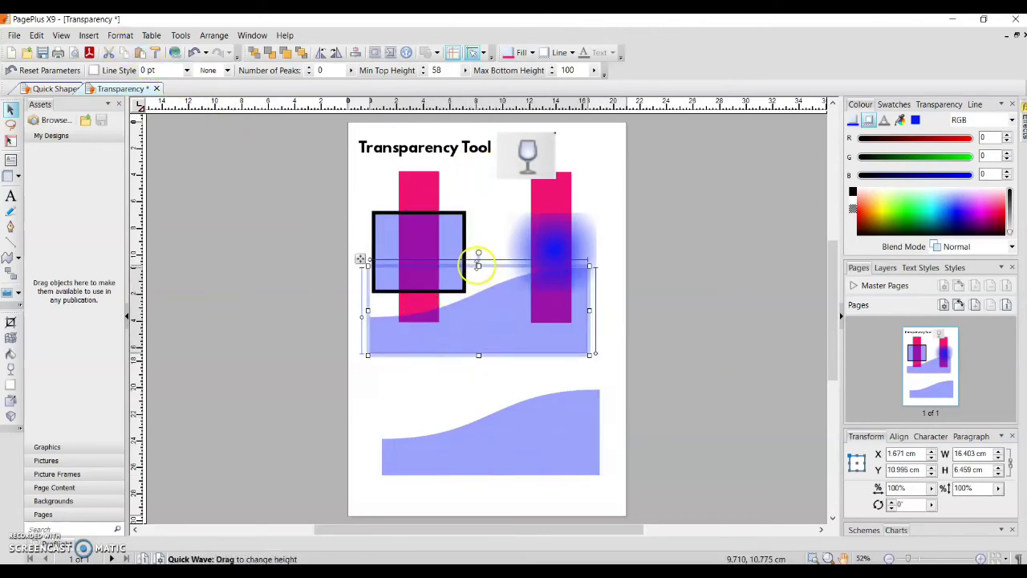
left_click_drag(478, 265, 484, 455)
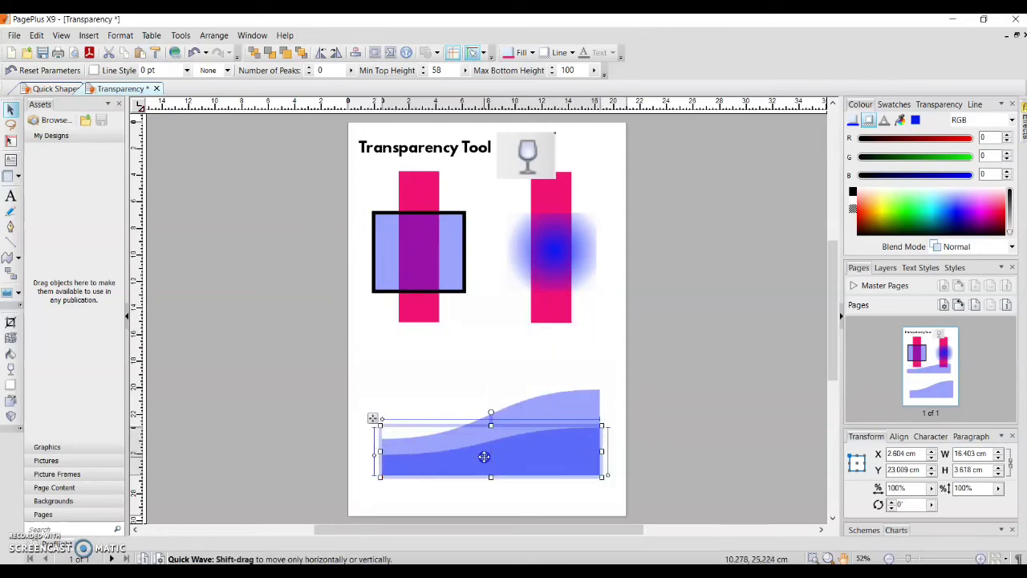
left_click(668, 454)
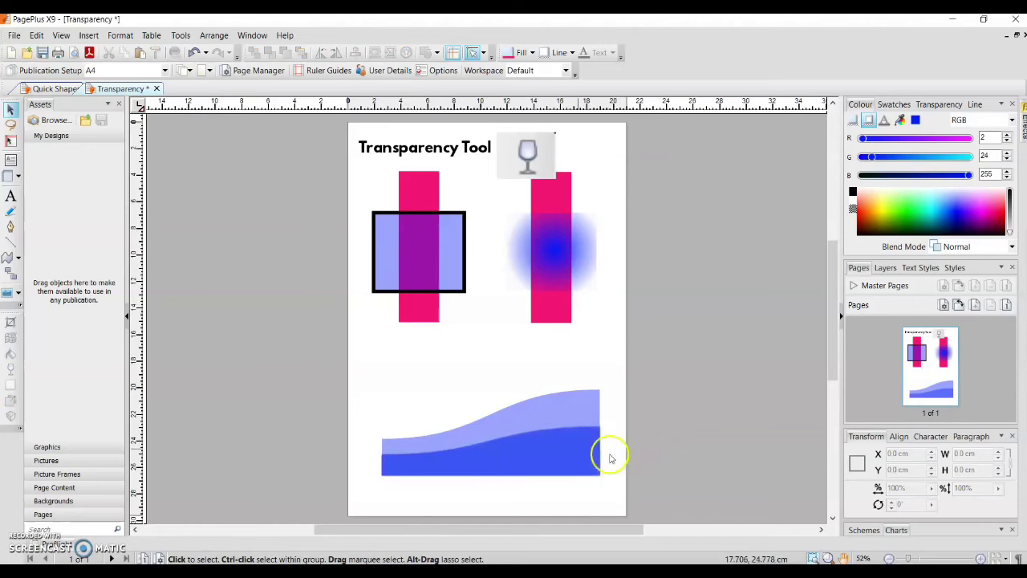
Duplicate the shorter wave, mirror it horizontally over the other two at about 16.4 cm wide, and stretch it to about 5 cm high.
left_click(569, 451)
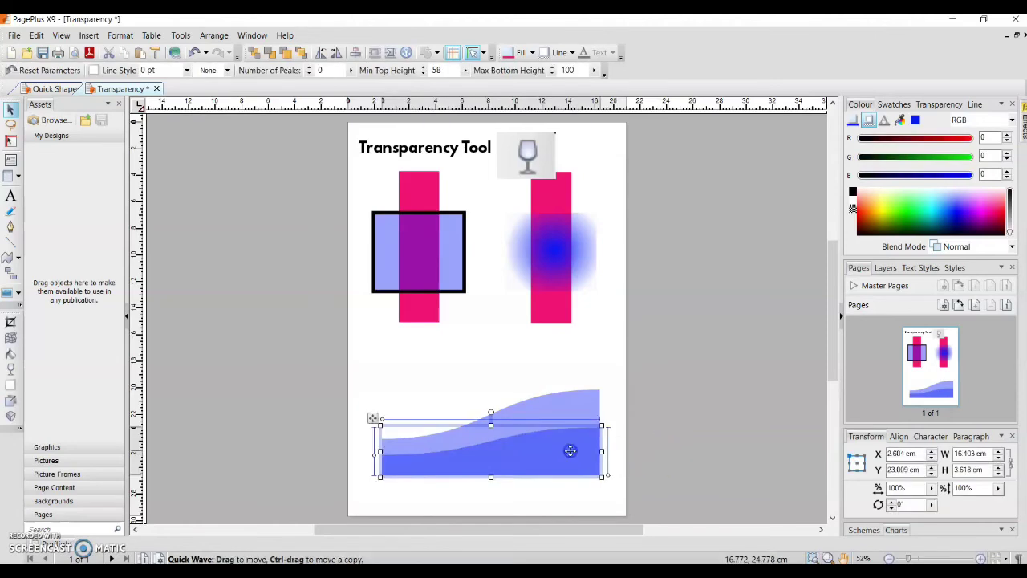
left_click(125, 52)
left_click(140, 53)
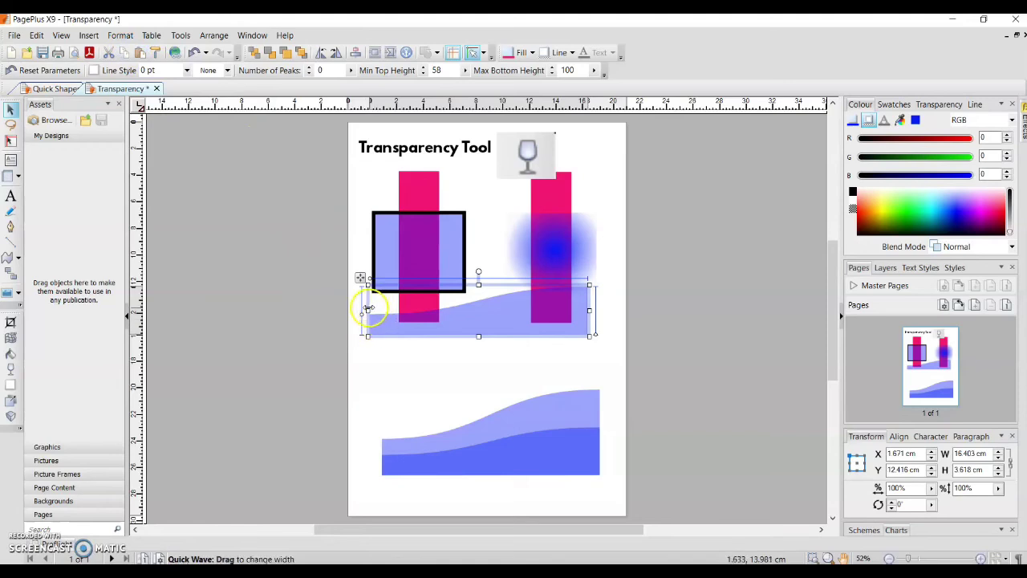
left_click_drag(367, 310, 792, 348)
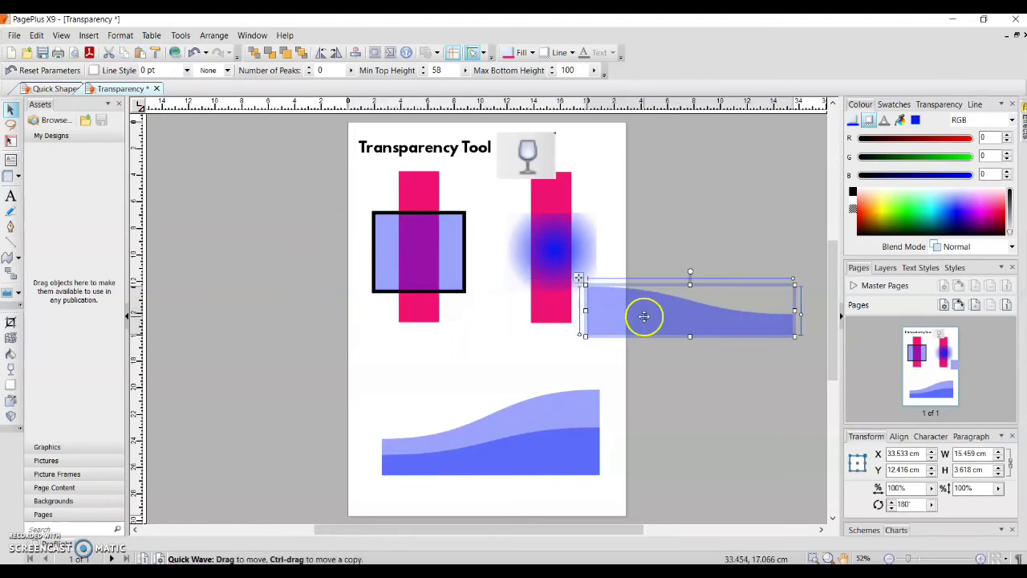
left_click_drag(644, 316, 438, 458)
left_click_drag(591, 452, 601, 451)
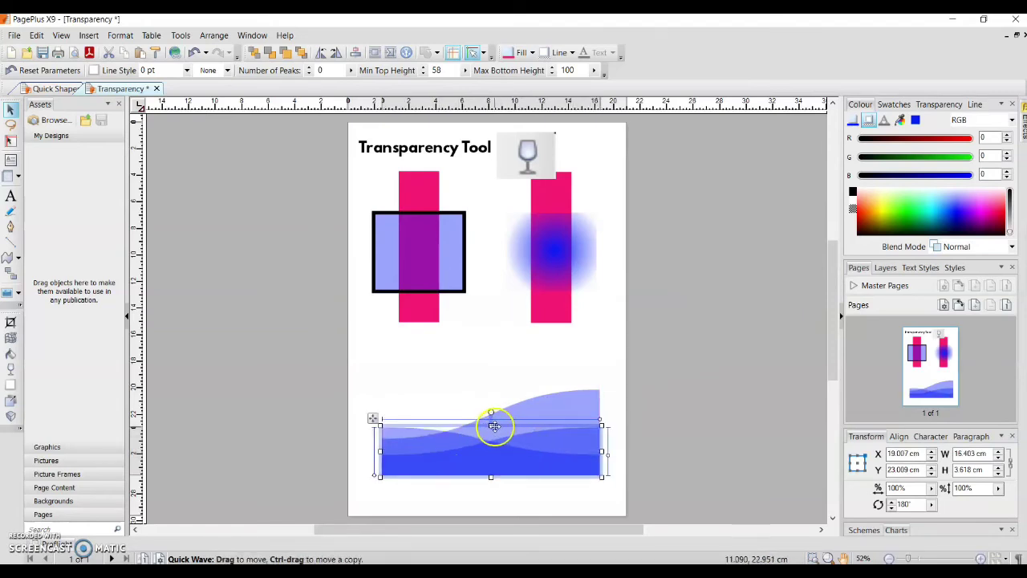
mouse_move(490, 415)
left_mouse_down()
mouse_move(489, 389)
mouse_move(475, 407)
left_mouse_up()
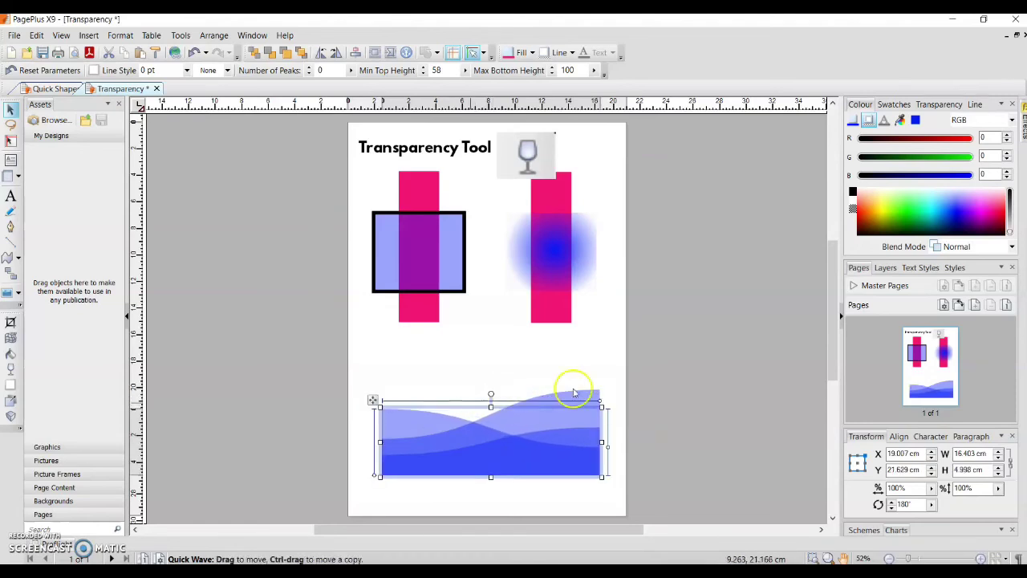
Apply a lighter solid transparency to the mirrored wave's fill so it is more see-through than the other two waves.
left_click(939, 104)
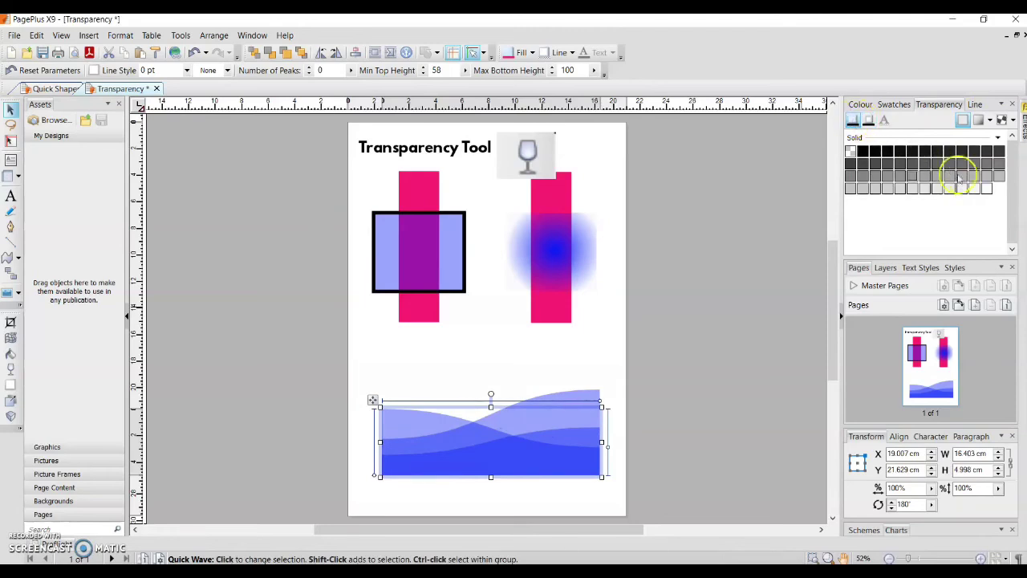
left_click(950, 175)
left_click(937, 186)
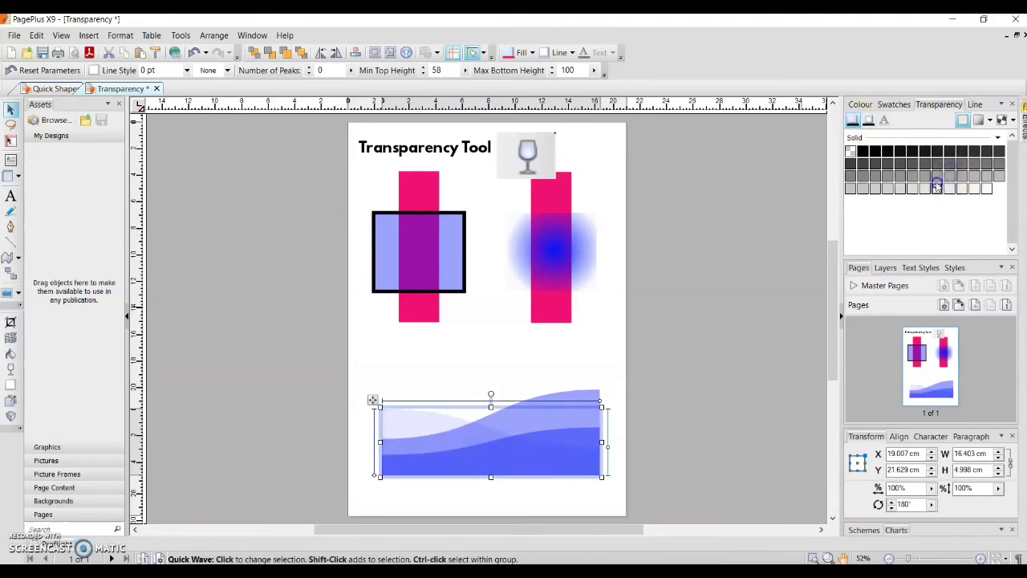
left_click(961, 189)
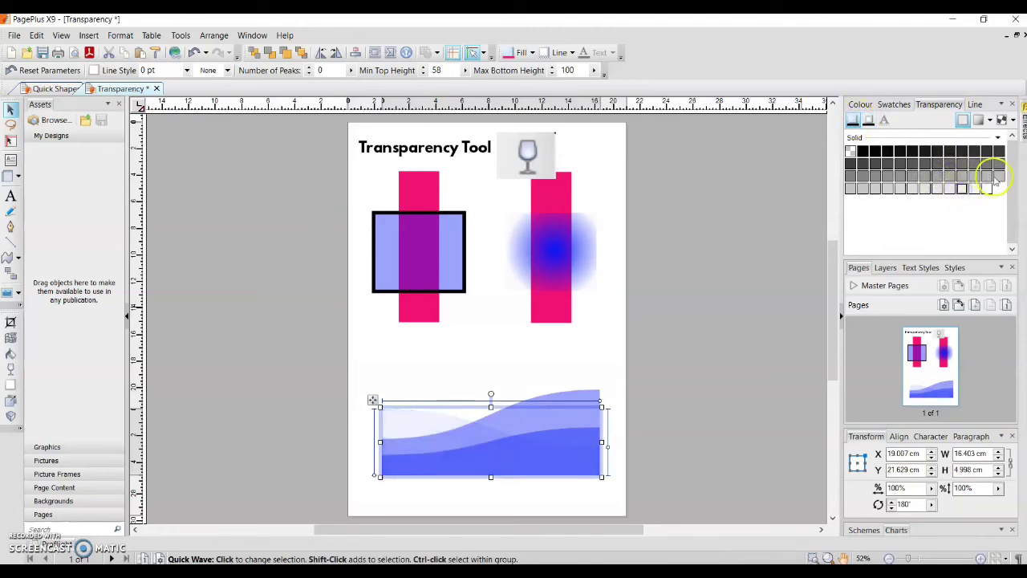
left_click(987, 176)
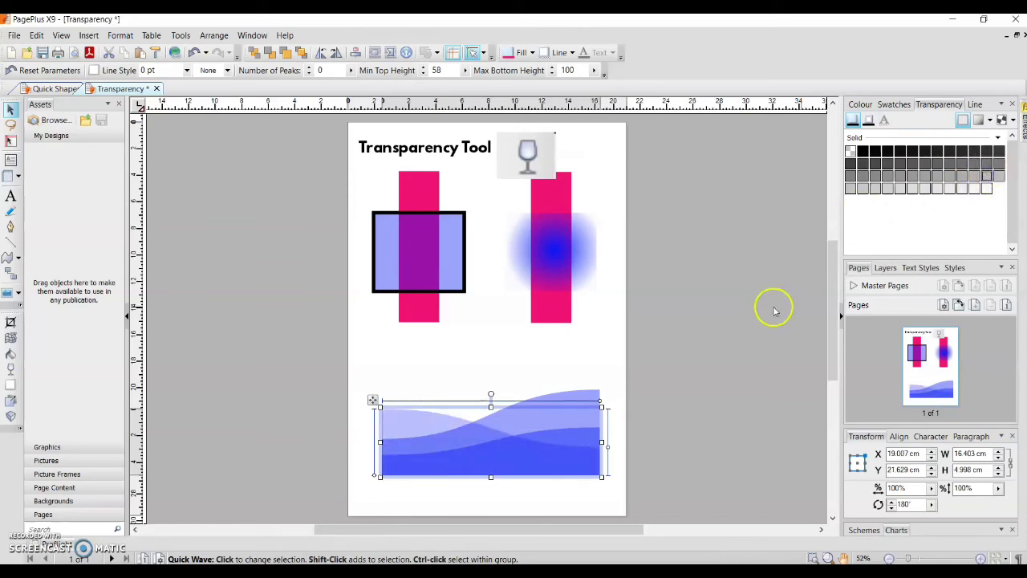
left_click(745, 336)
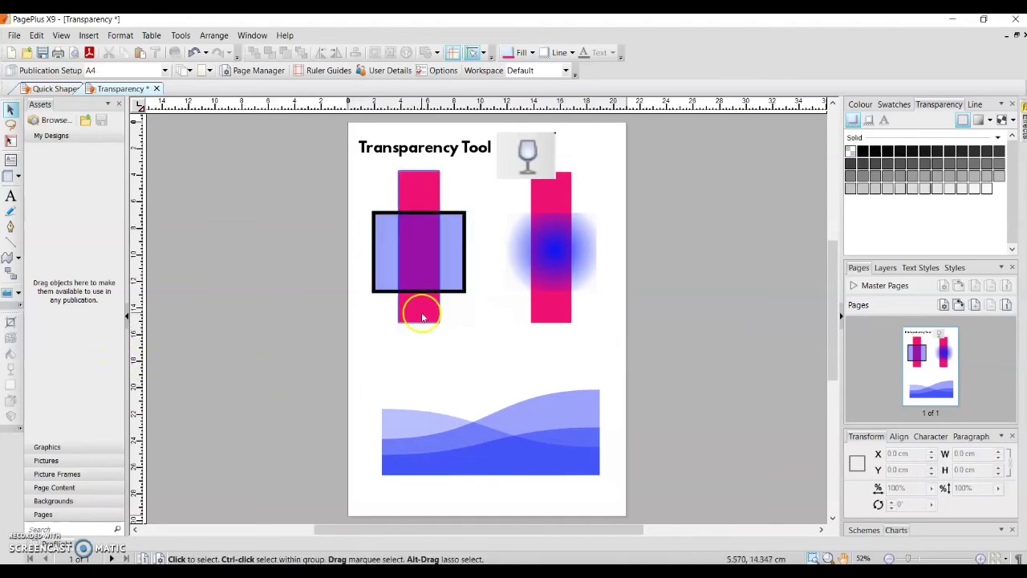
Draw a triangle about 4.8 cm wide and 3.2 cm high above the waves and remove its fill transparency.
left_click(16, 259)
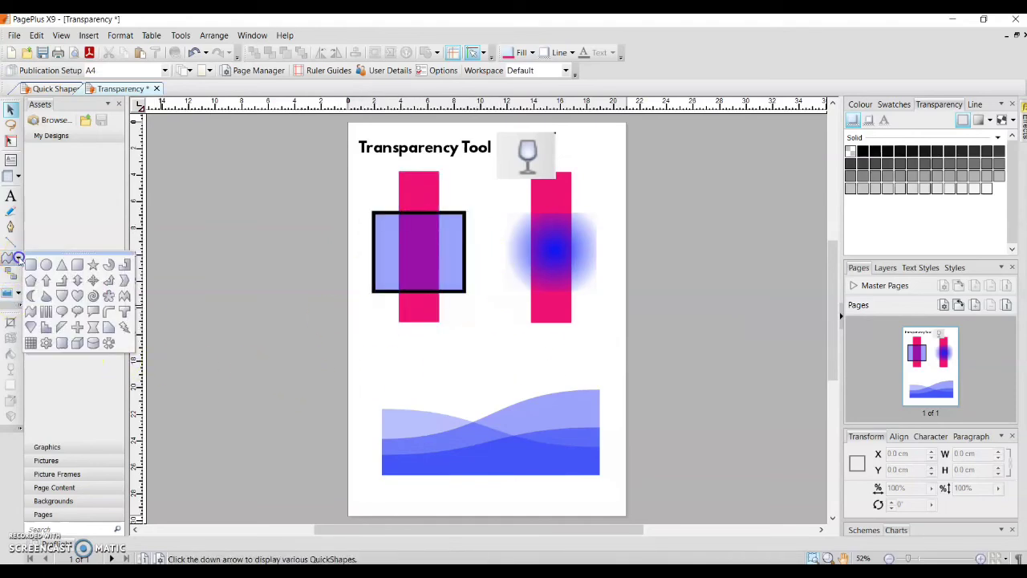
left_click(61, 265)
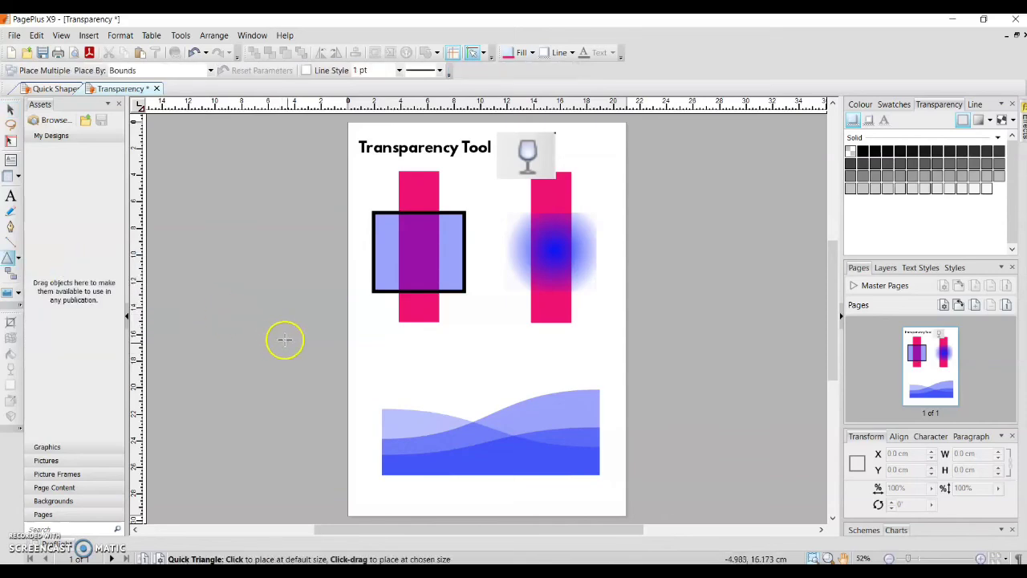
left_click_drag(374, 340, 439, 384)
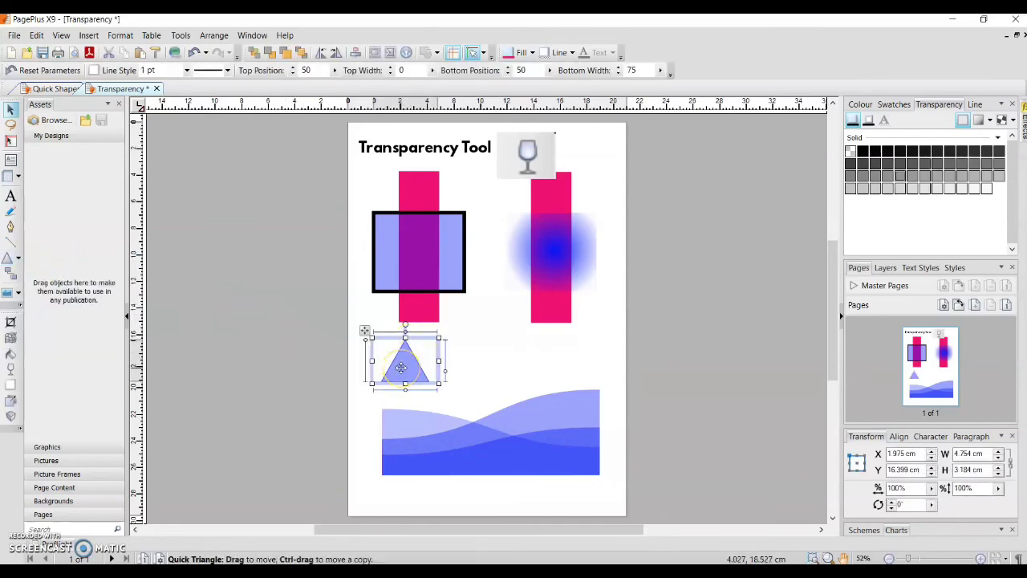
left_click(851, 152)
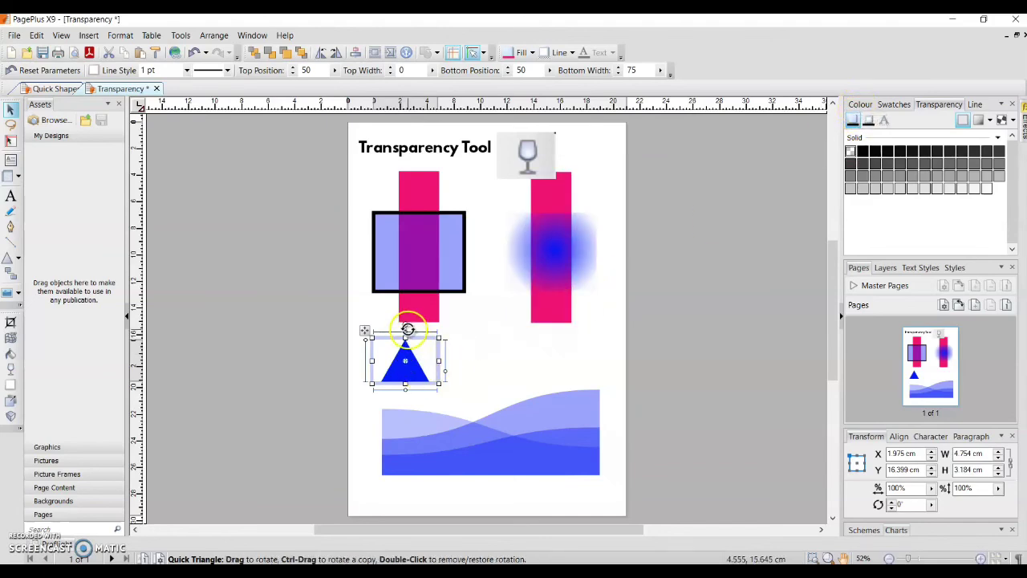
Rotate the triangle counter-clockwise to about 66° and widen its base to a Bottom Width of 100.
left_click_drag(405, 326, 351, 354)
left_click(383, 351)
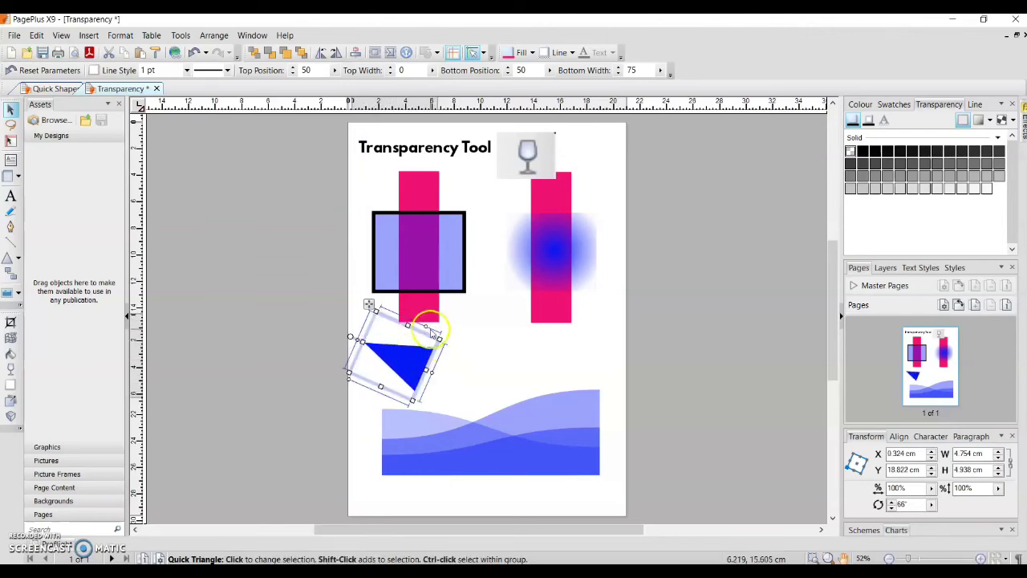
mouse_move(433, 331)
left_mouse_down()
mouse_move(420, 317)
mouse_move(378, 316)
mouse_move(394, 301)
mouse_move(442, 335)
left_mouse_up()
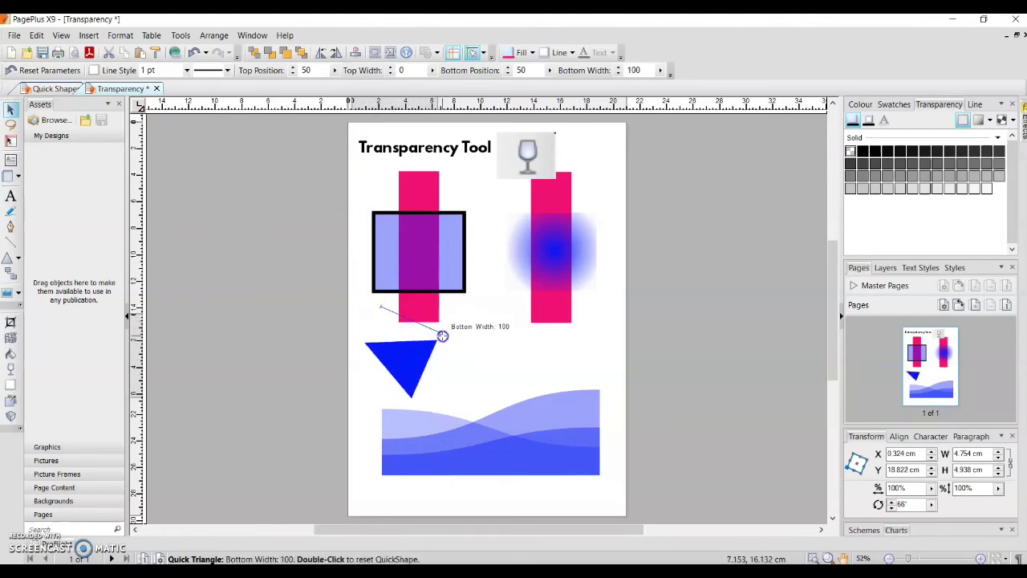
Delete the rotated triangle above the waves.
left_click_drag(432, 372, 415, 387)
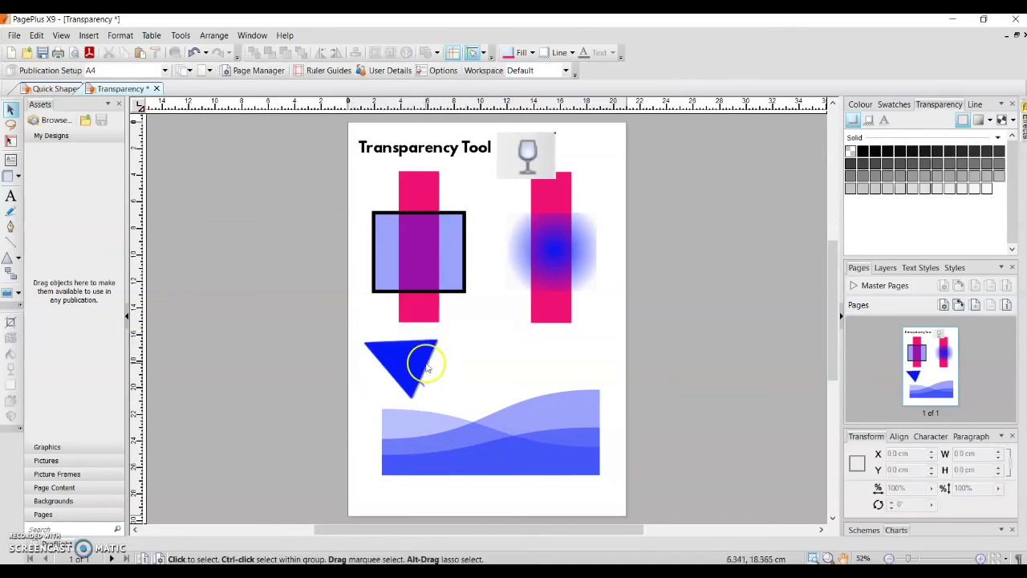
left_click(414, 357)
key("Delete")
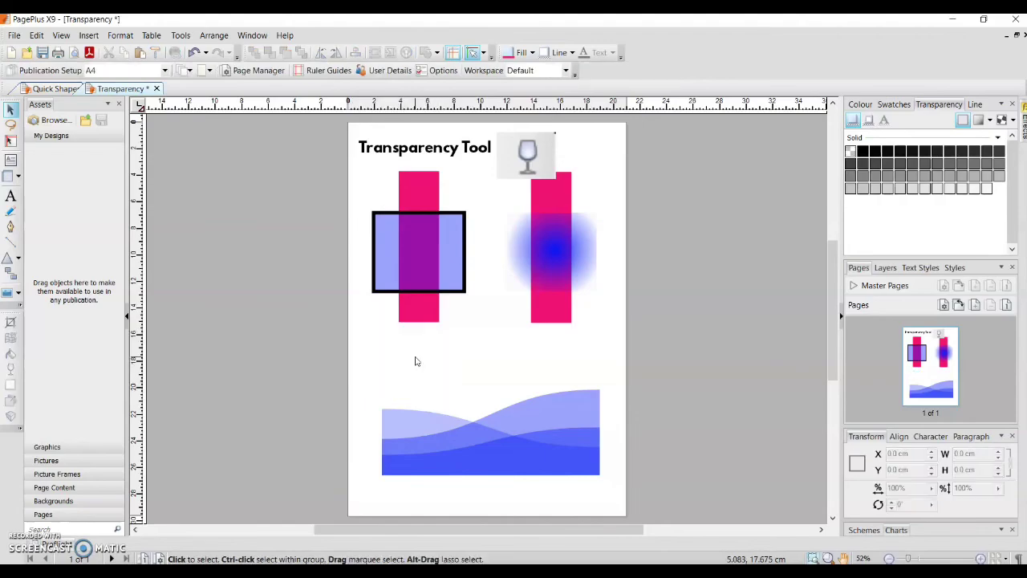